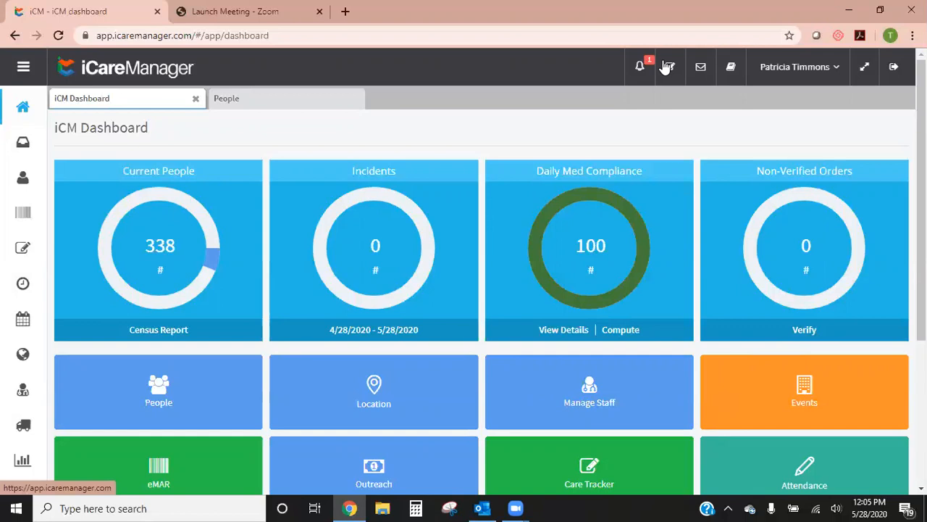
- Open the listed person's profile from the People list and display their active programs
{"action": "left_click", "coordinate": [287, 98]}
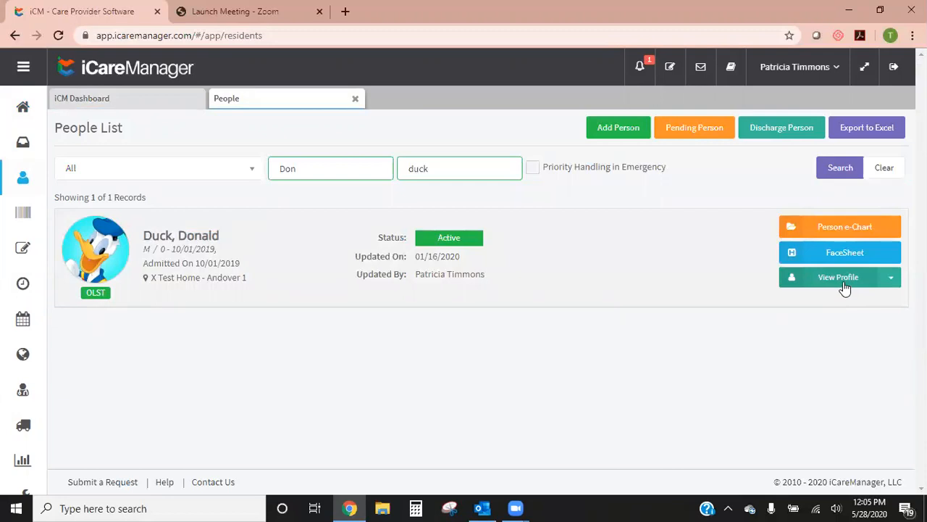
{"action": "left_click", "coordinate": [843, 283]}
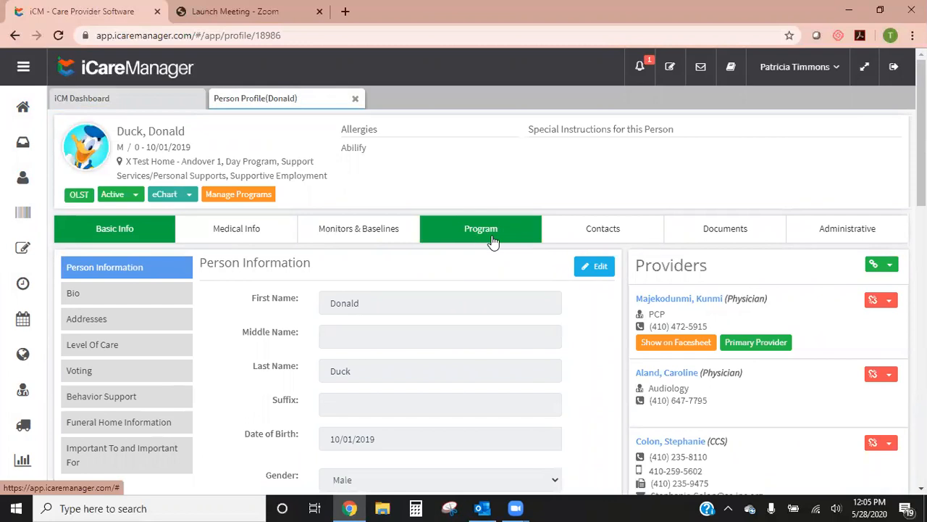
{"action": "left_click", "coordinate": [492, 241]}
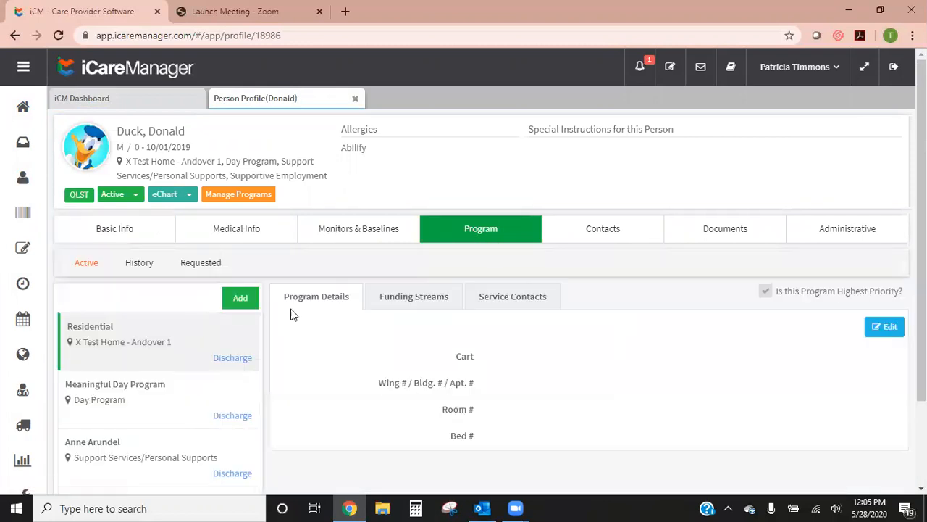
{"action": "scroll", "coordinate": [321, 312], "scroll_direction": "down", "scroll_amount": 1}
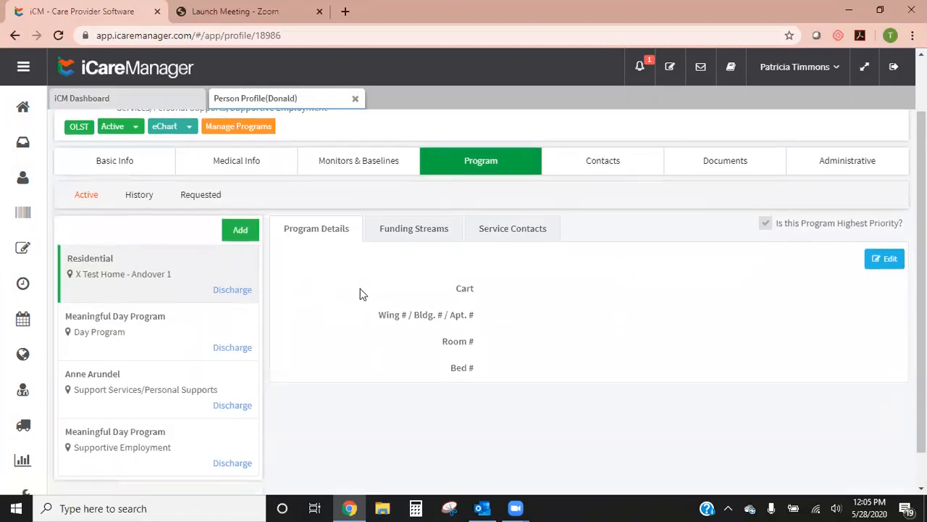
{"action": "scroll", "coordinate": [356, 273], "scroll_direction": "down", "scroll_amount": 1}
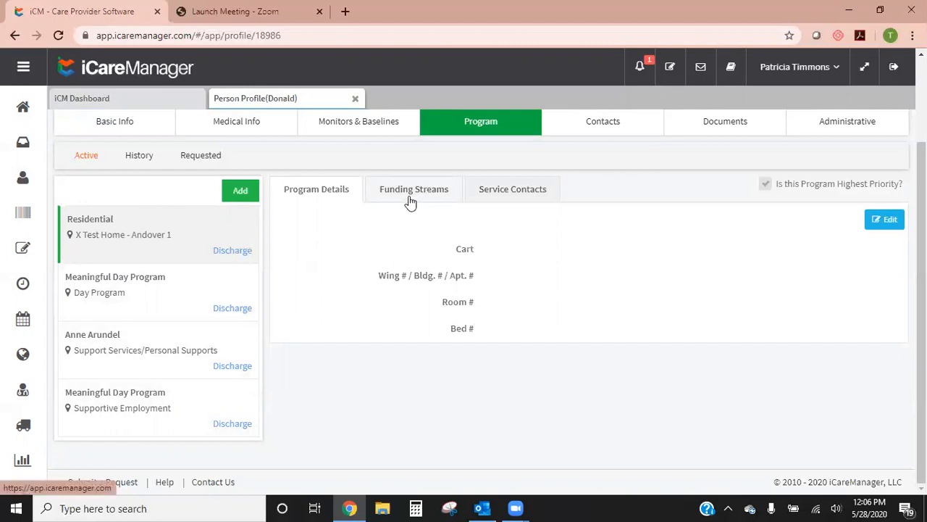
- Examine the funding stream details of the Residential program at X Test Home - Andover 1
{"action": "left_click", "coordinate": [167, 248]}
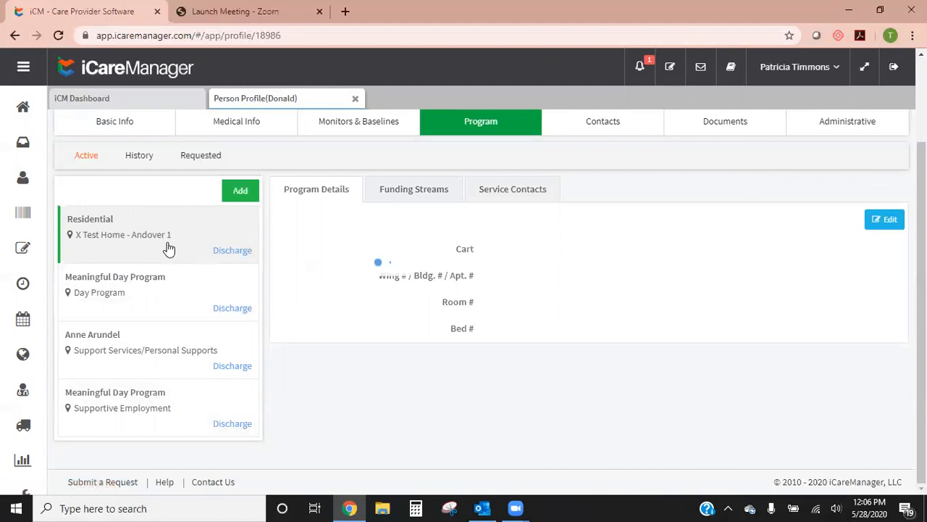
{"action": "left_click", "coordinate": [402, 189]}
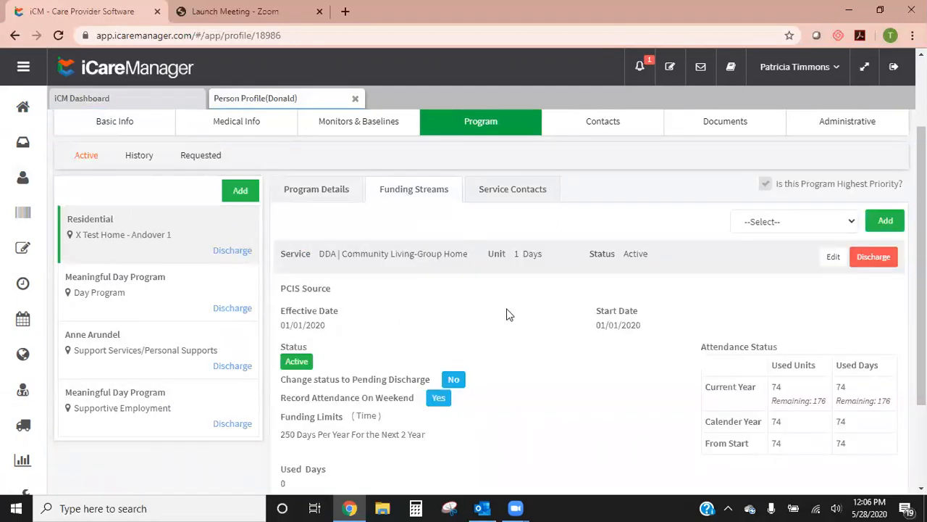
{"action": "scroll", "coordinate": [515, 300], "scroll_direction": "down", "scroll_amount": 3}
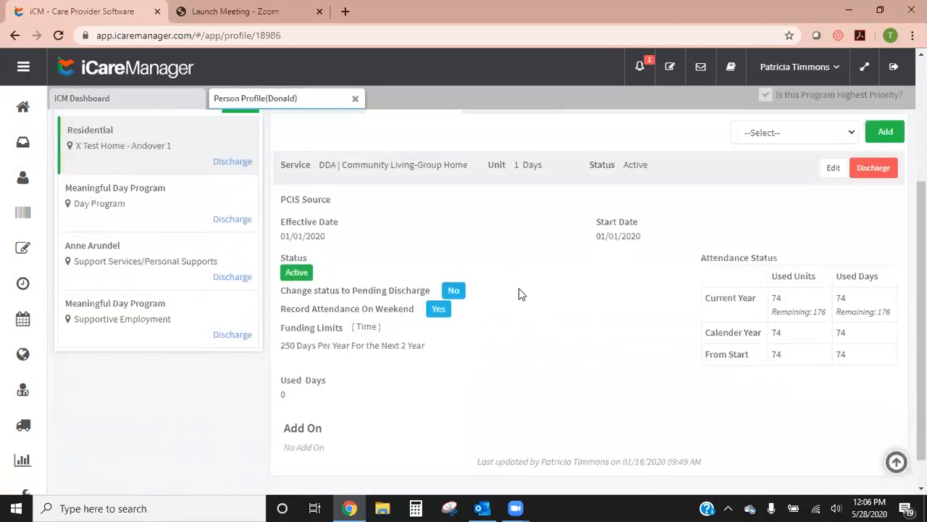
{"action": "scroll", "coordinate": [519, 293], "scroll_direction": "up", "scroll_amount": 1}
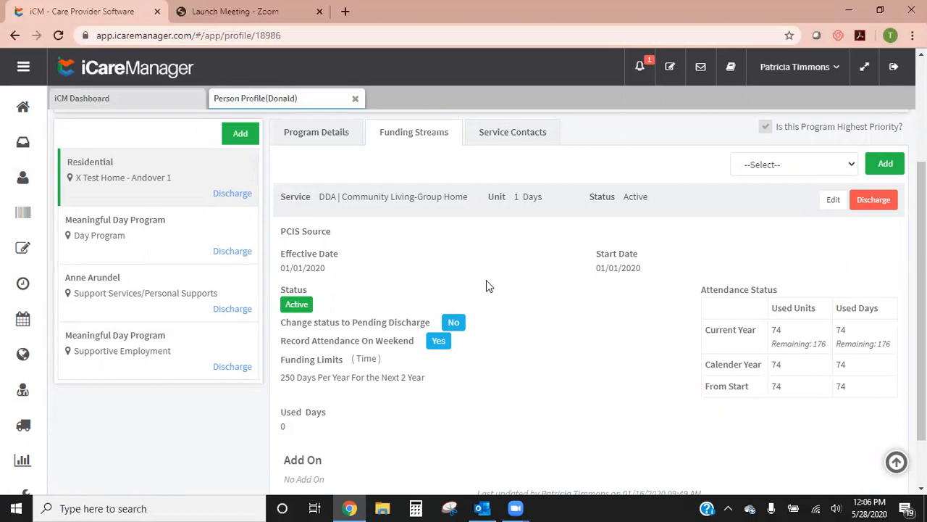
{"action": "scroll", "coordinate": [488, 275], "scroll_direction": "down", "scroll_amount": 2}
{"action": "scroll", "coordinate": [786, 187], "scroll_direction": "up", "scroll_amount": 2}
{"action": "scroll", "coordinate": [500, 362], "scroll_direction": "down", "scroll_amount": 2}
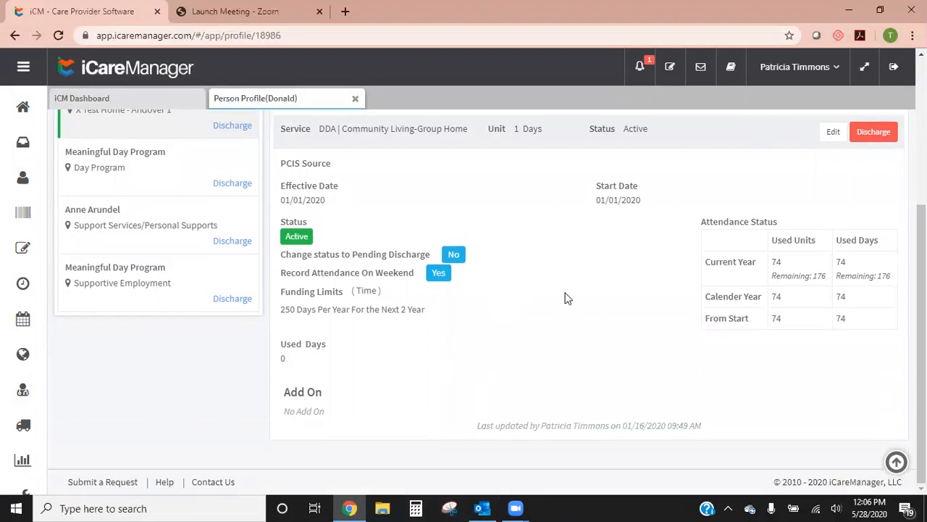
{"action": "scroll", "coordinate": [564, 292], "scroll_direction": "up", "scroll_amount": 2}
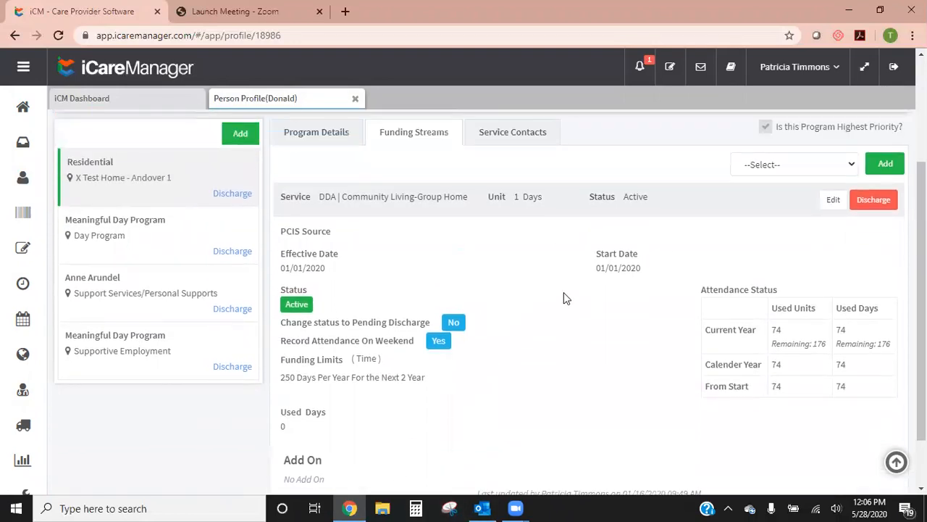
- Add a DDA | Respite Care Services-Hour funding stream to the Anne Arundel Support Services/Personal Supports program
{"action": "left_click", "coordinate": [143, 305]}
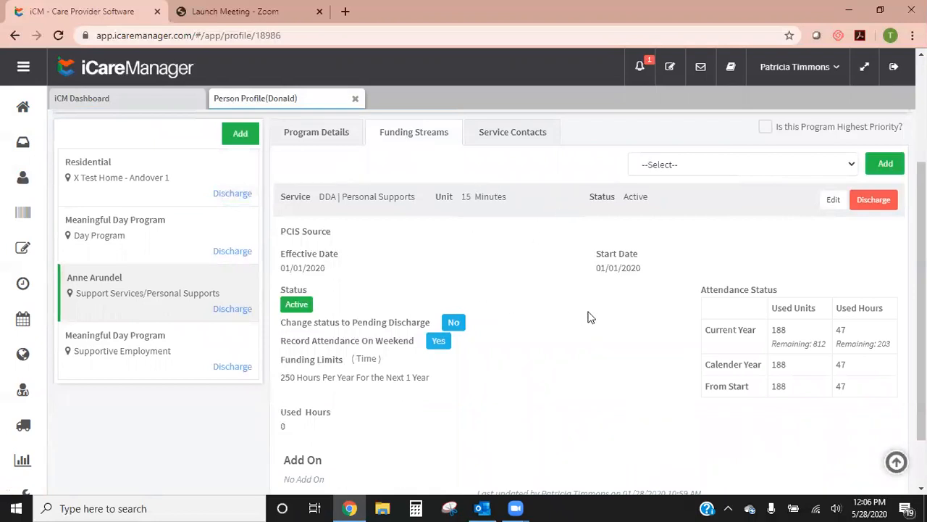
{"action": "left_click_drag", "start_coordinate": [281, 383], "coordinate": [429, 377]}
{"action": "scroll", "coordinate": [626, 334], "scroll_direction": "down", "scroll_amount": 1}
{"action": "scroll", "coordinate": [626, 334], "scroll_direction": "up", "scroll_amount": 1}
{"action": "left_click", "coordinate": [487, 274]}
{"action": "left_click", "coordinate": [741, 170]}
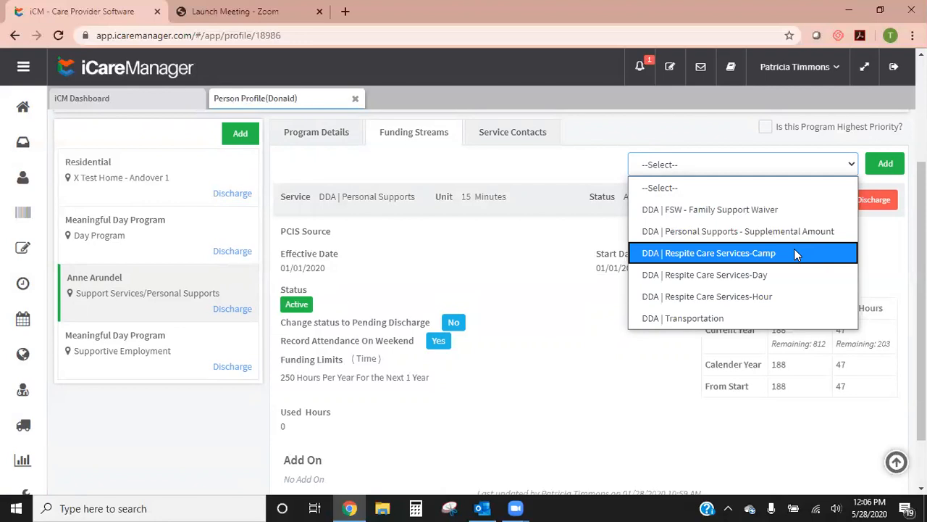
{"action": "left_click", "coordinate": [779, 297]}
{"action": "left_click", "coordinate": [883, 165]}
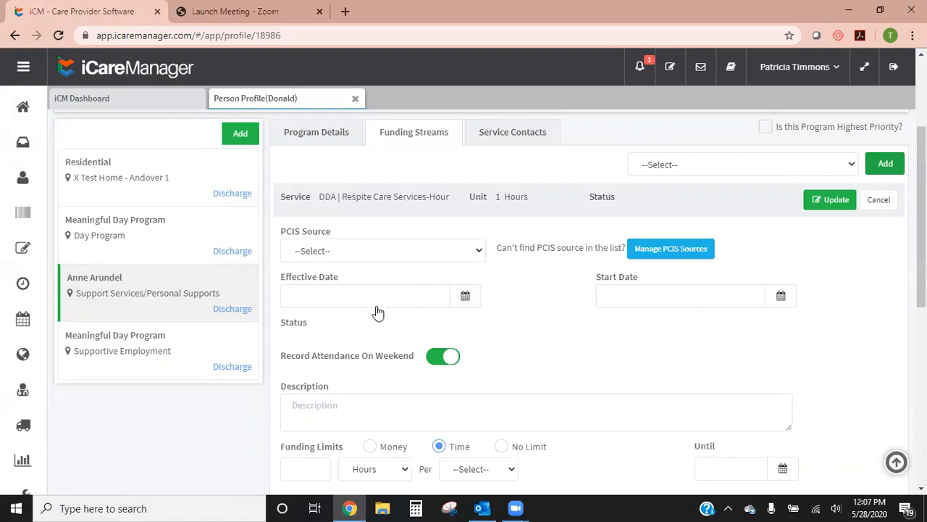
- Set the respite funding stream's effective date to 05/01/2020 and its start date to 05/30/2020
{"action": "left_click", "coordinate": [465, 297]}
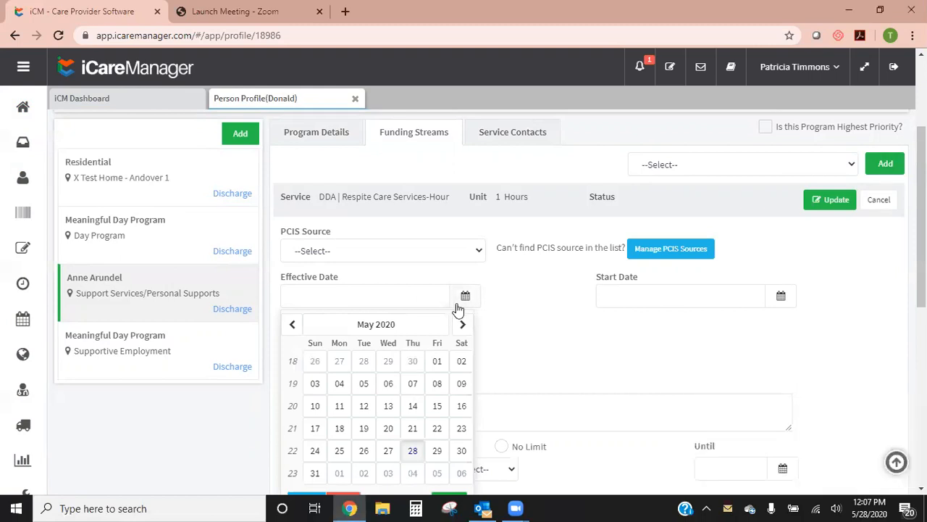
{"action": "left_click", "coordinate": [437, 361]}
{"action": "left_click", "coordinate": [780, 299]}
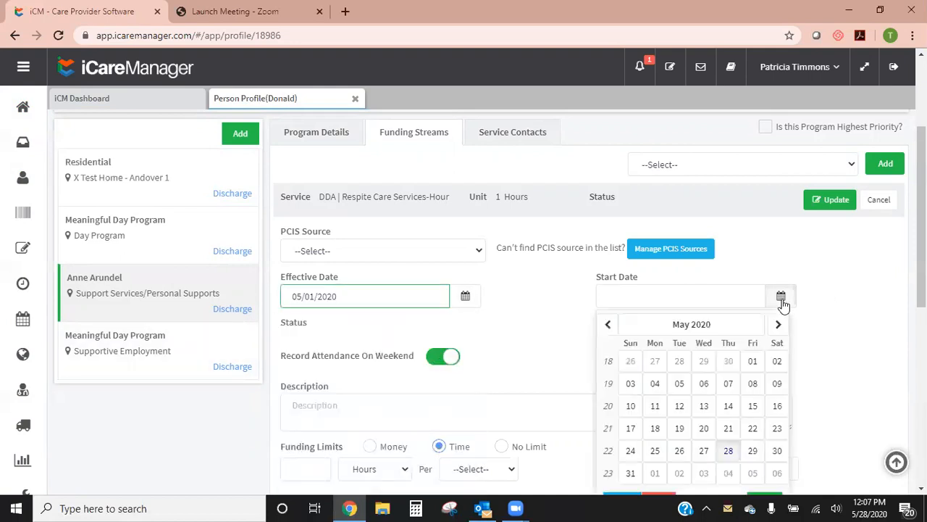
{"action": "left_click", "coordinate": [778, 451]}
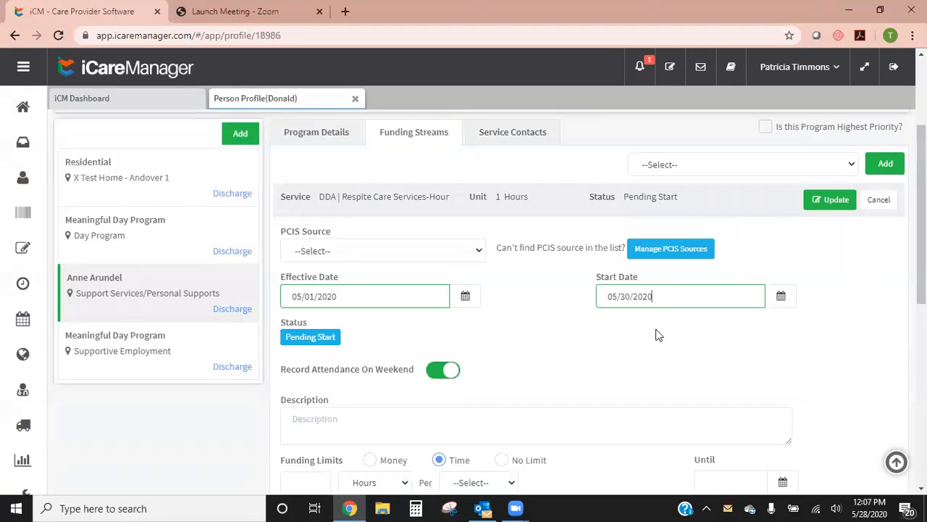
- Switch weekend attendance recording off and back on for the respite service
{"action": "scroll", "coordinate": [549, 335], "scroll_direction": "down", "scroll_amount": 1}
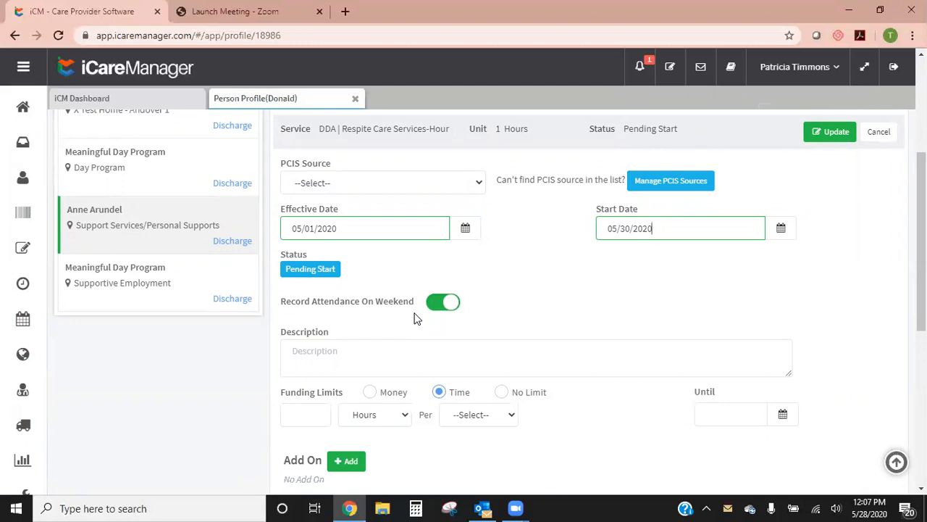
{"action": "left_click", "coordinate": [445, 305]}
{"action": "left_click", "coordinate": [442, 304]}
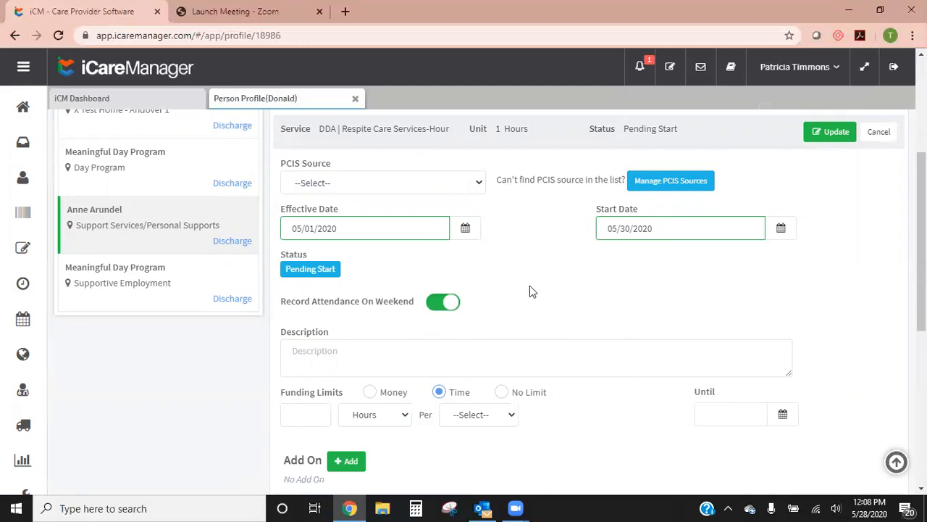
- Try the Money option for the respite service's funding limits, and return to the Time option
{"action": "scroll", "coordinate": [530, 286], "scroll_direction": "down", "scroll_amount": 1}
{"action": "left_click", "coordinate": [382, 280]}
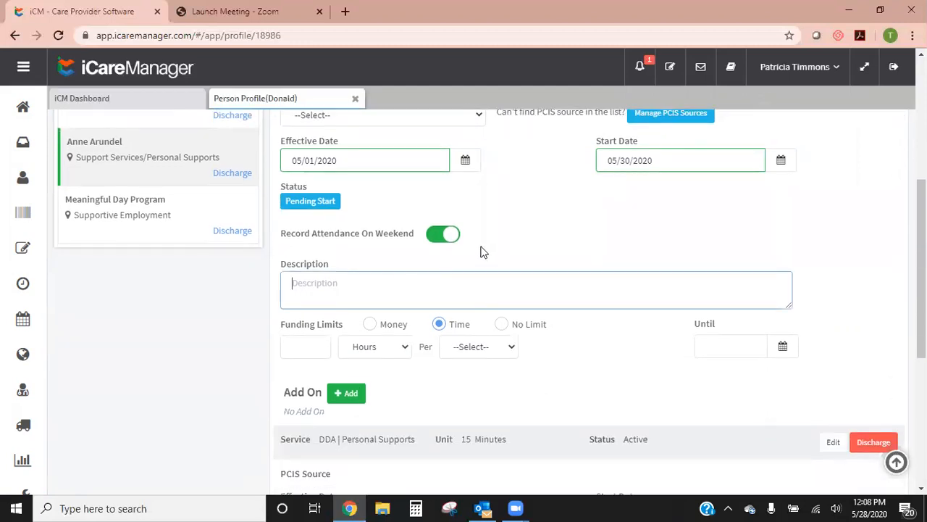
{"action": "scroll", "coordinate": [551, 250], "scroll_direction": "down", "scroll_amount": 1}
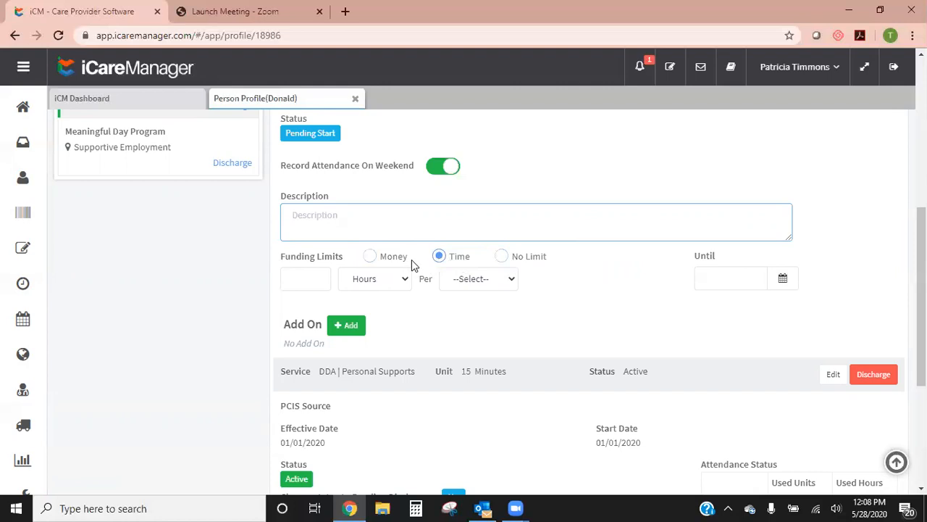
{"action": "left_click", "coordinate": [370, 263]}
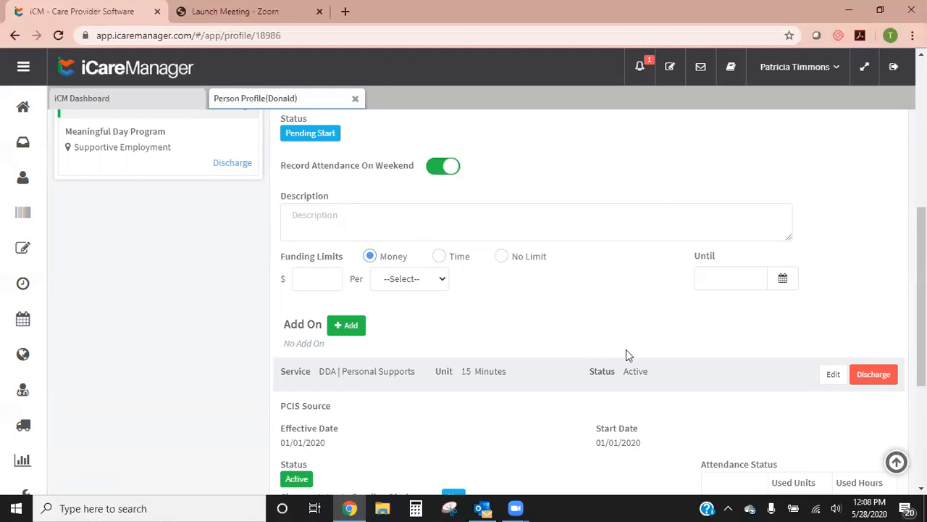
{"action": "scroll", "coordinate": [581, 290], "scroll_direction": "up", "scroll_amount": 2}
{"action": "scroll", "coordinate": [585, 304], "scroll_direction": "down", "scroll_amount": 1}
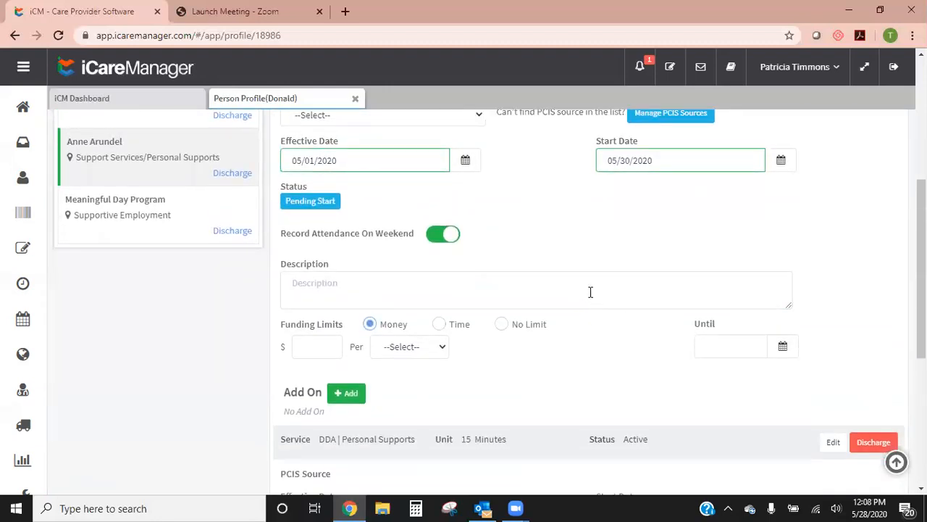
{"action": "scroll", "coordinate": [593, 295], "scroll_direction": "down", "scroll_amount": 1}
{"action": "left_click", "coordinate": [441, 258]}
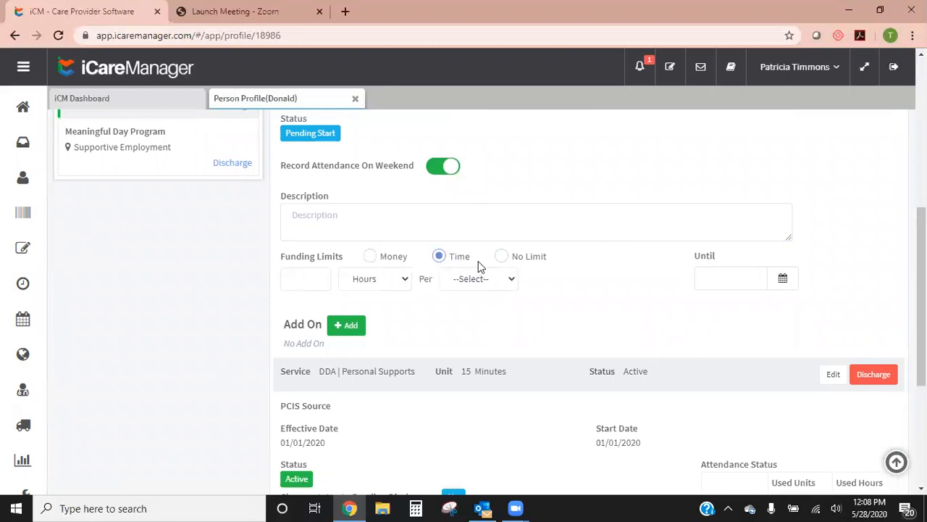
- Set the respite service's time-based funding limit to 200 hours
{"action": "left_click", "coordinate": [375, 281]}
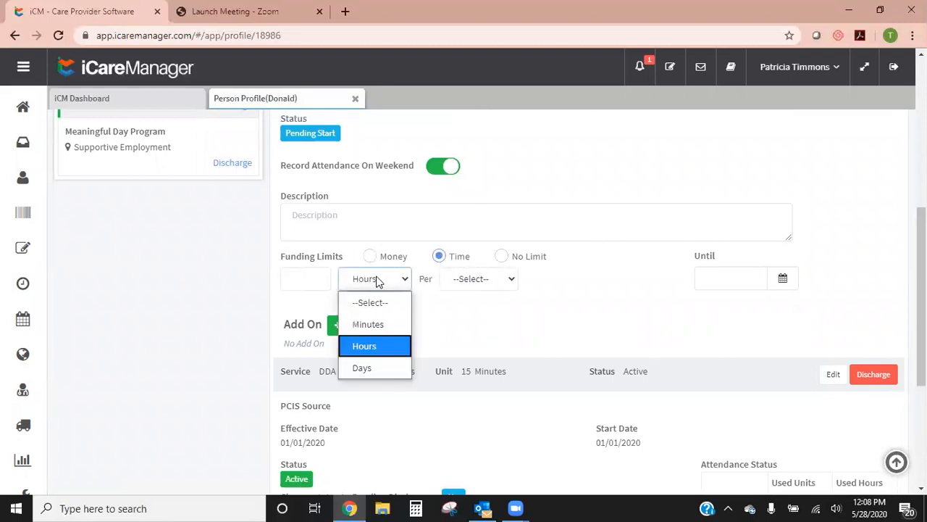
{"action": "left_click", "coordinate": [377, 352]}
{"action": "scroll", "coordinate": [634, 283], "scroll_direction": "up", "scroll_amount": 2}
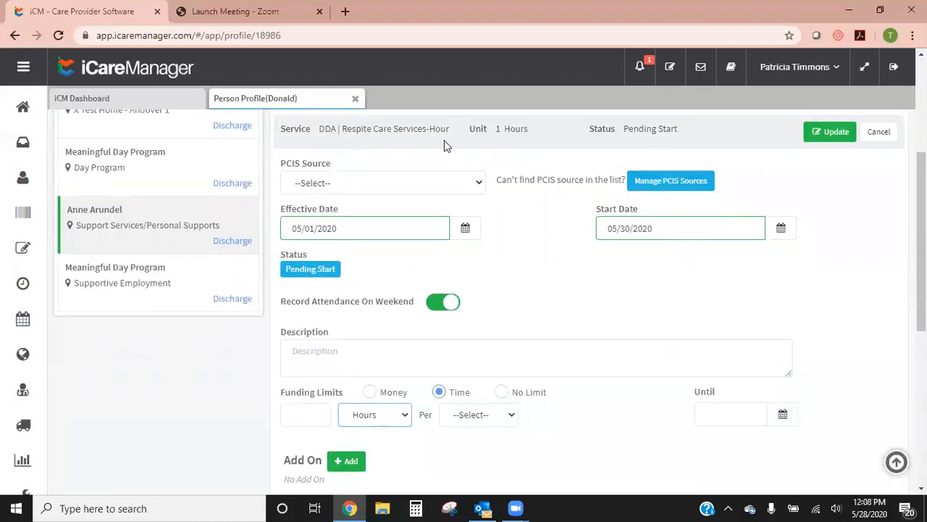
{"action": "scroll", "coordinate": [514, 184], "scroll_direction": "down", "scroll_amount": 2}
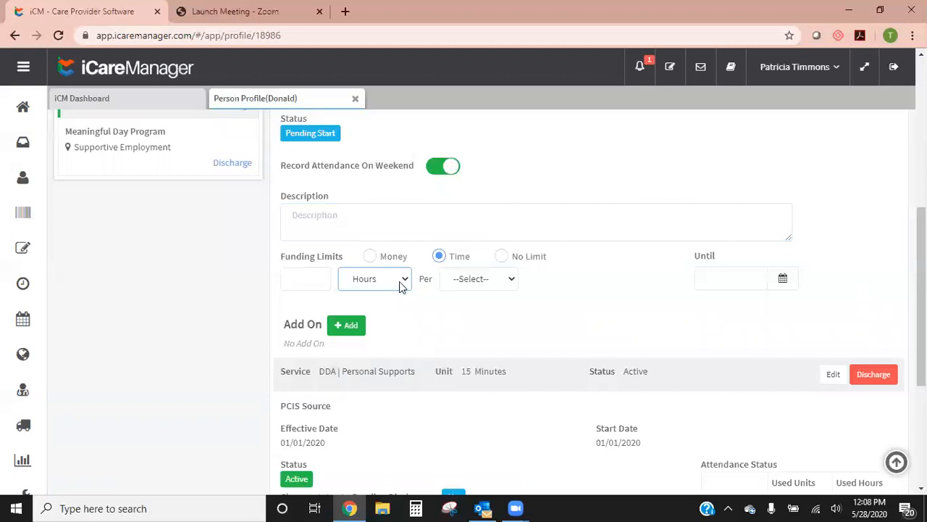
{"action": "left_click", "coordinate": [289, 278]}
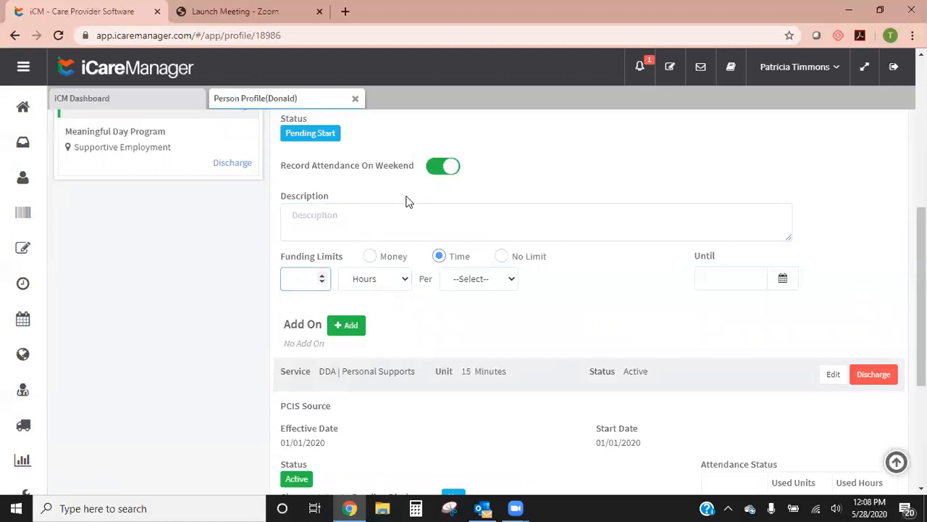
{"action": "type", "text": "200"}
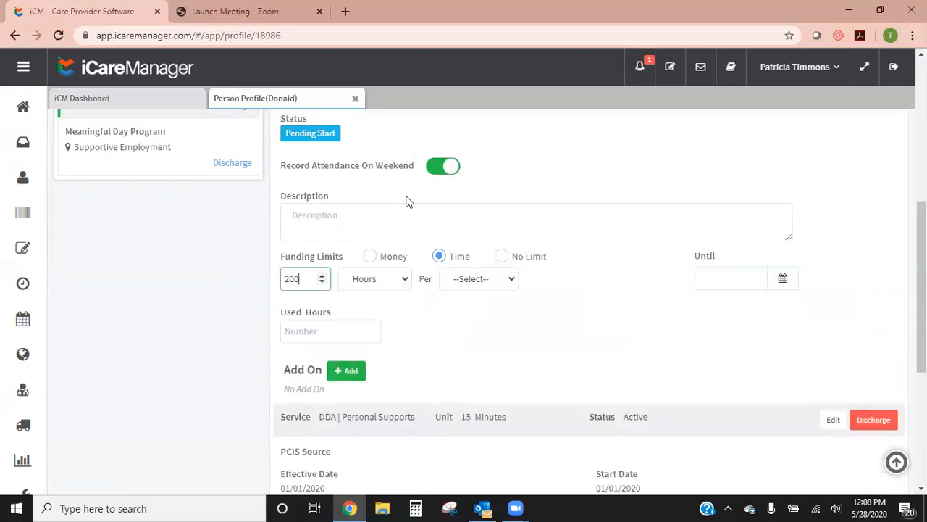
- Apply the funding limit per Year for the next 1 Year
{"action": "left_click", "coordinate": [483, 278]}
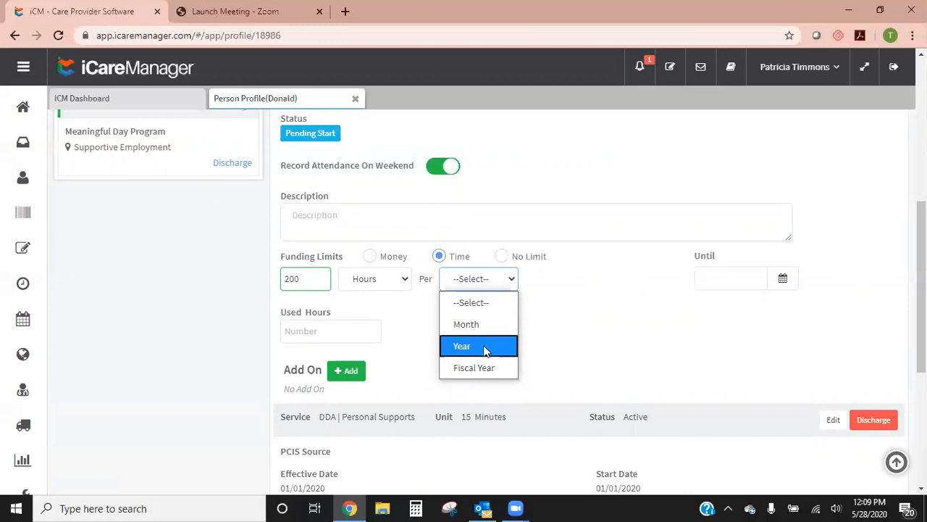
{"action": "left_click", "coordinate": [484, 345]}
{"action": "left_click", "coordinate": [587, 281]}
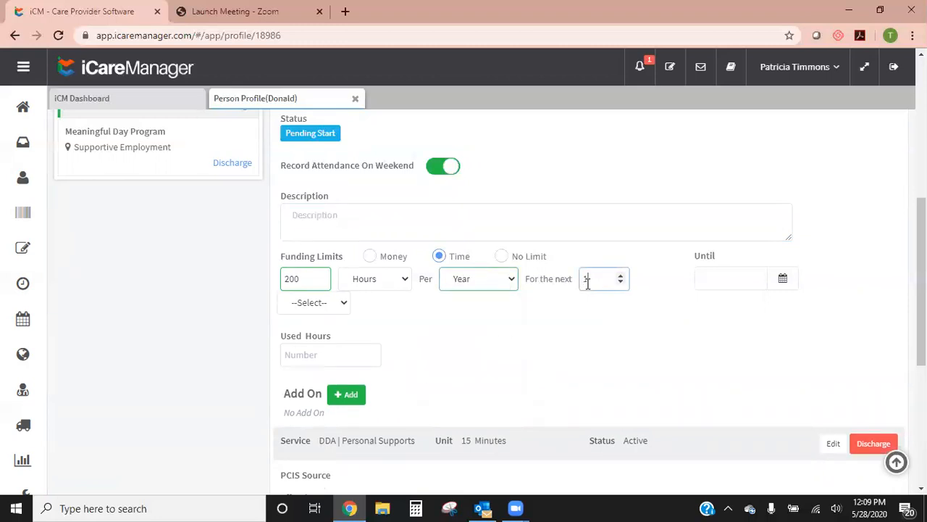
{"action": "left_click", "coordinate": [343, 311]}
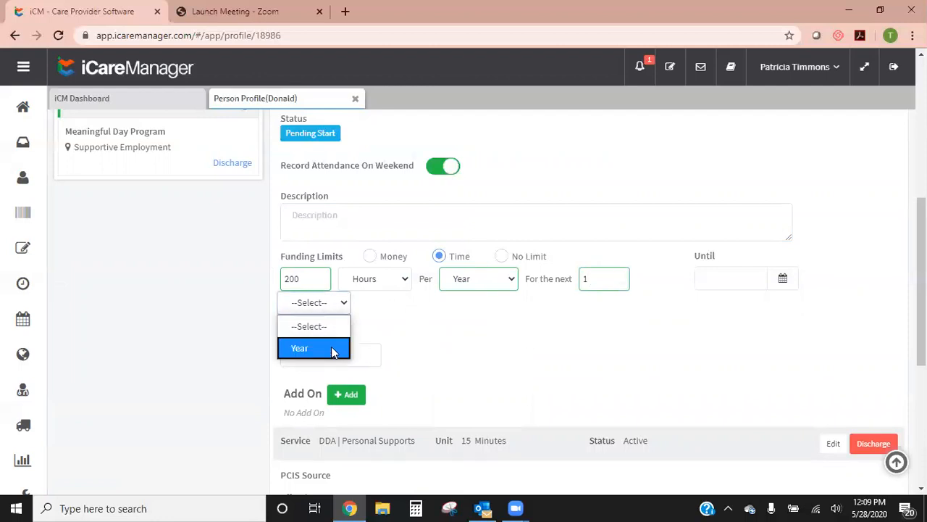
{"action": "left_click", "coordinate": [333, 352]}
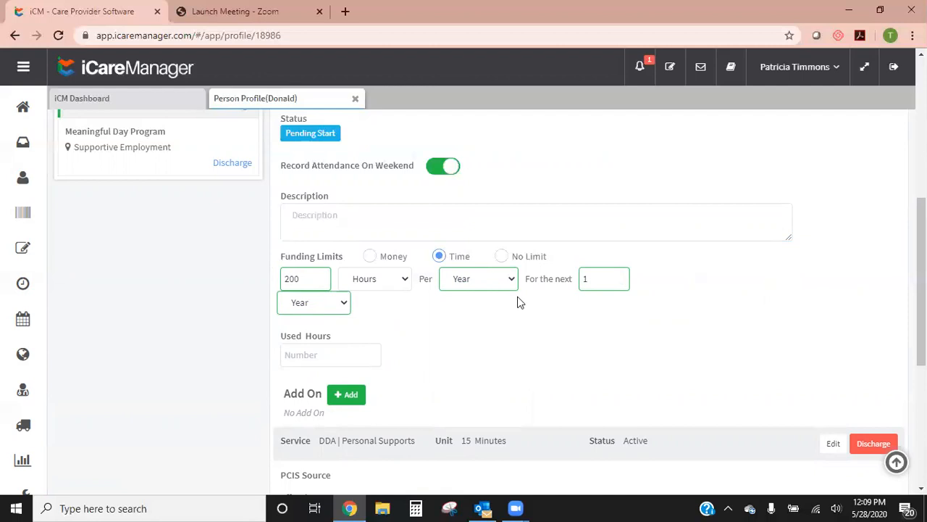
- Enter 50 used hours for the respite funding stream
{"action": "left_click_drag", "start_coordinate": [300, 279], "coordinate": [281, 279]}
{"action": "scroll", "coordinate": [526, 371], "scroll_direction": "down", "scroll_amount": 2}
{"action": "left_click", "coordinate": [304, 215]}
{"action": "scroll", "coordinate": [531, 240], "scroll_direction": "up", "scroll_amount": 1}
{"action": "scroll", "coordinate": [530, 239], "scroll_direction": "up", "scroll_amount": 1}
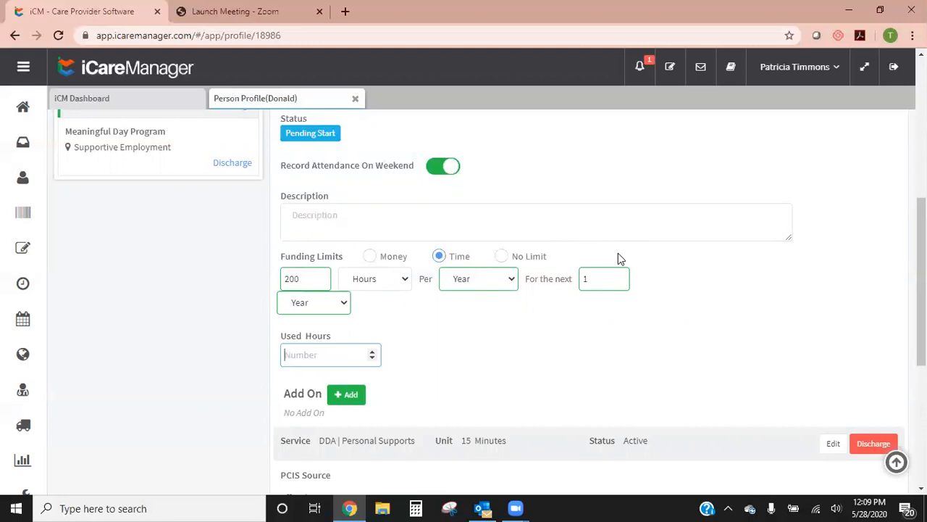
{"action": "type", "text": "50"}
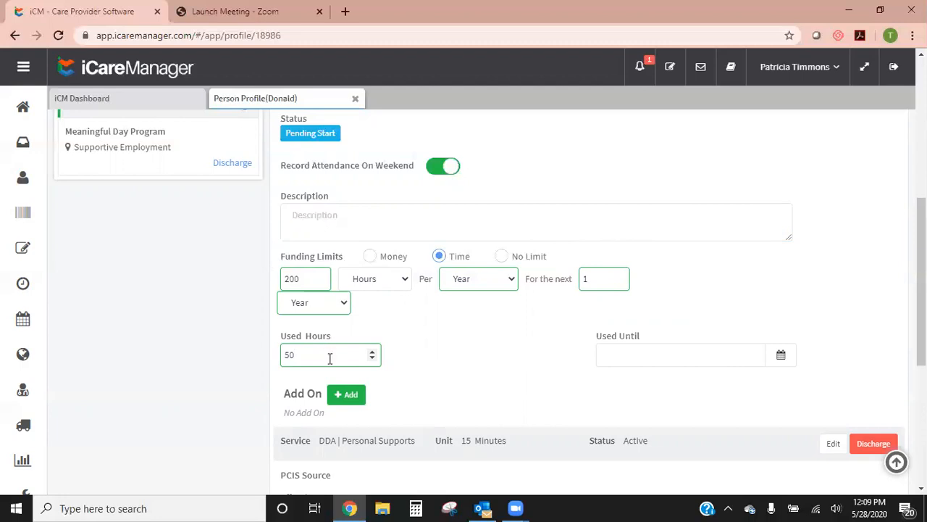
- Clear the used hours of the respite funding stream and save the funding stream
{"action": "left_click_drag", "start_coordinate": [317, 354], "coordinate": [266, 354]}
{"action": "key", "text": "BackSpace"}
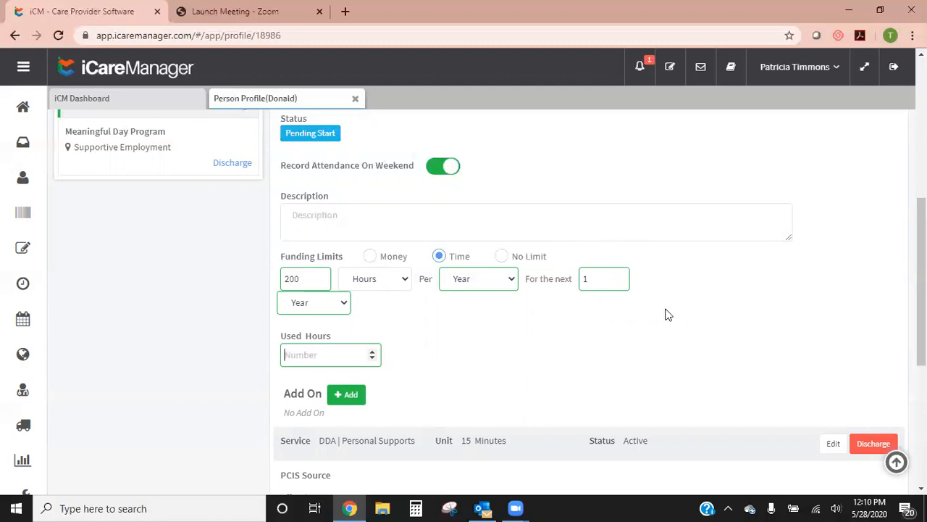
{"action": "scroll", "coordinate": [850, 331], "scroll_direction": "up", "scroll_amount": 3}
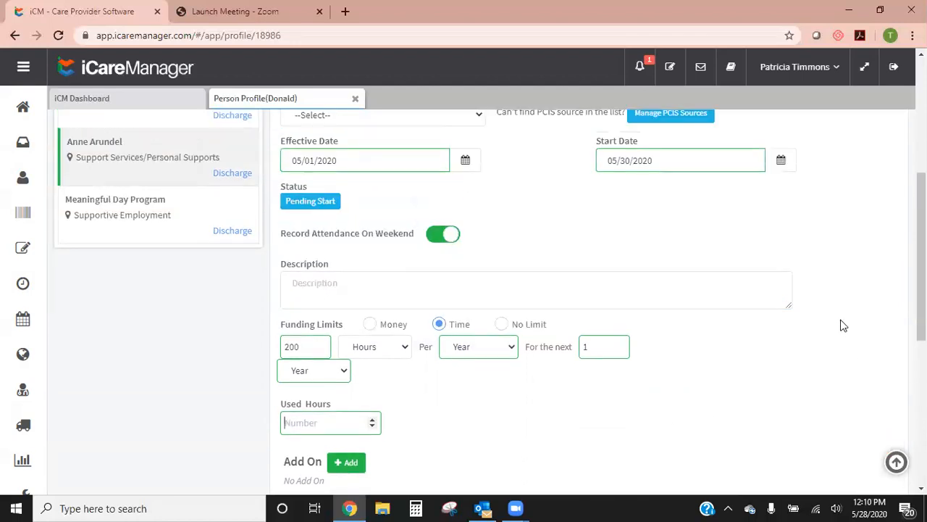
{"action": "scroll", "coordinate": [579, 319], "scroll_direction": "down", "scroll_amount": 4}
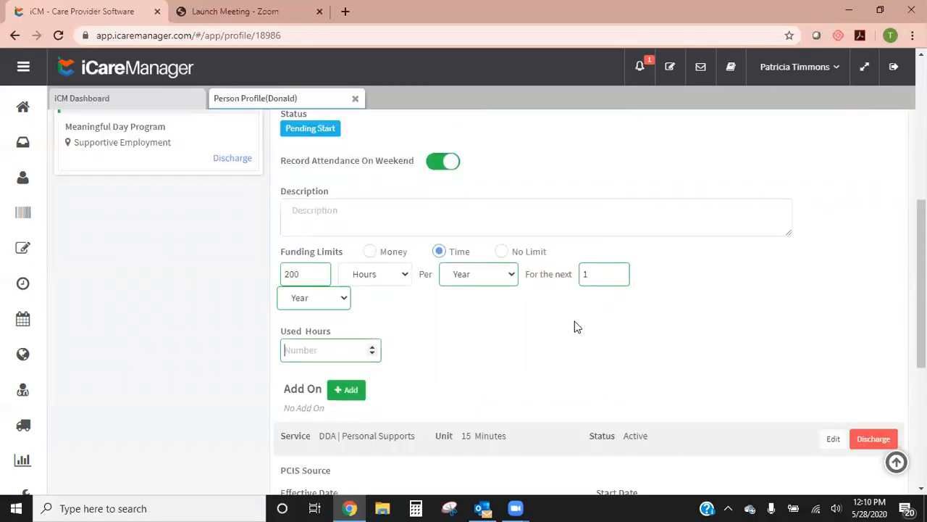
{"action": "scroll", "coordinate": [702, 340], "scroll_direction": "up", "scroll_amount": 5}
{"action": "left_click", "coordinate": [831, 268]}
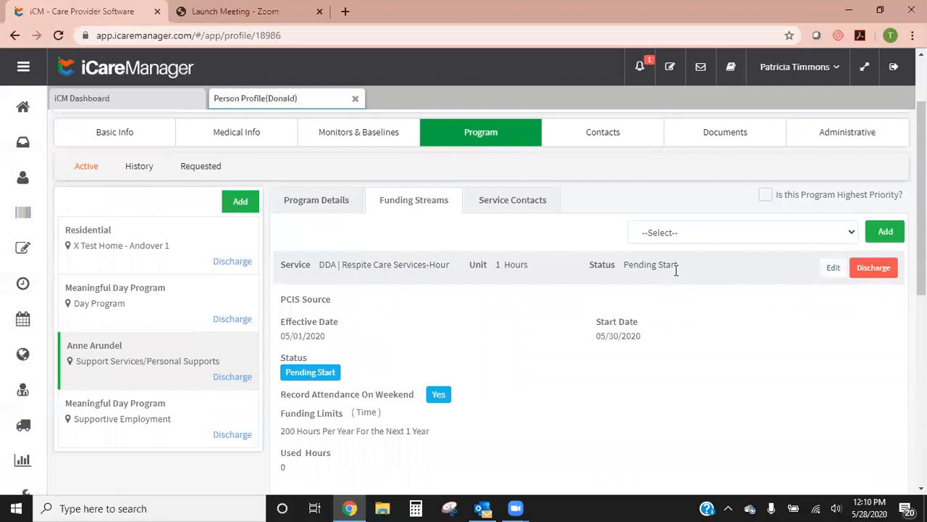
- Check the status and start date of the saved DDA | Respite Care Services-Hour funding stream
{"action": "left_click_drag", "start_coordinate": [676, 265], "coordinate": [622, 266]}
{"action": "left_click_drag", "start_coordinate": [597, 335], "coordinate": [647, 340]}
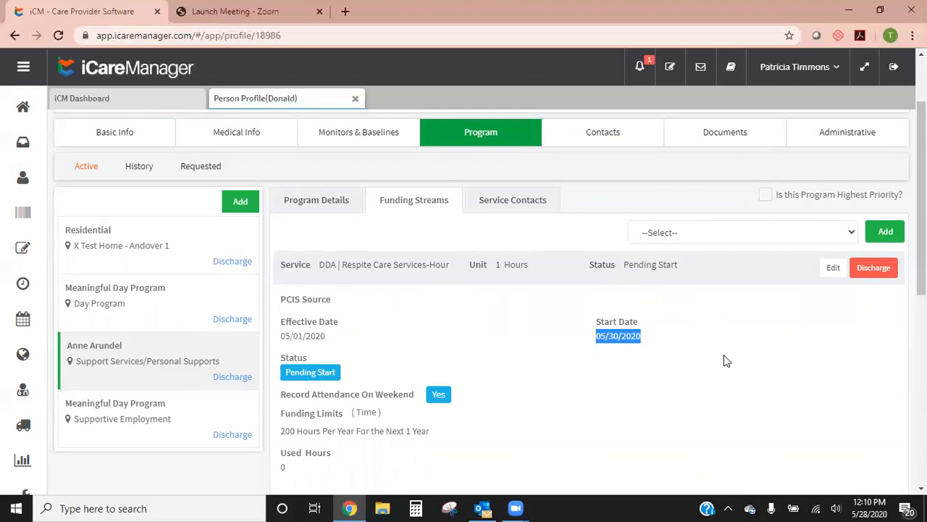
{"action": "left_click", "coordinate": [647, 348]}
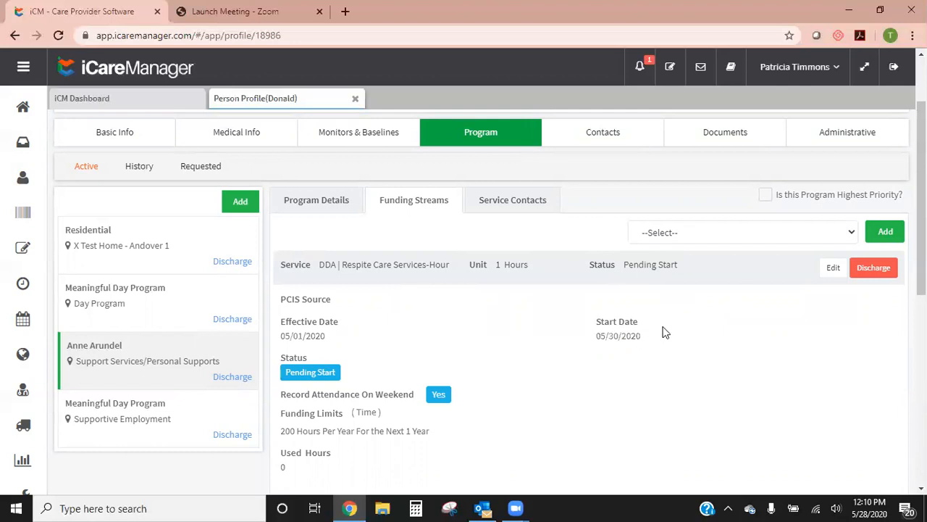
- Open the attendance records and search for the same person by last name
{"action": "left_click", "coordinate": [17, 288]}
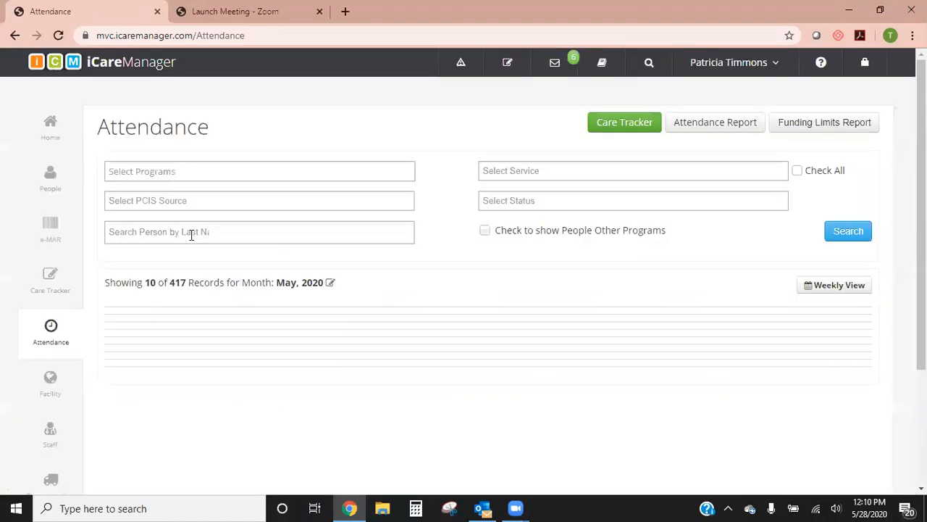
{"action": "left_click", "coordinate": [190, 234]}
{"action": "type", "text": "duck"}
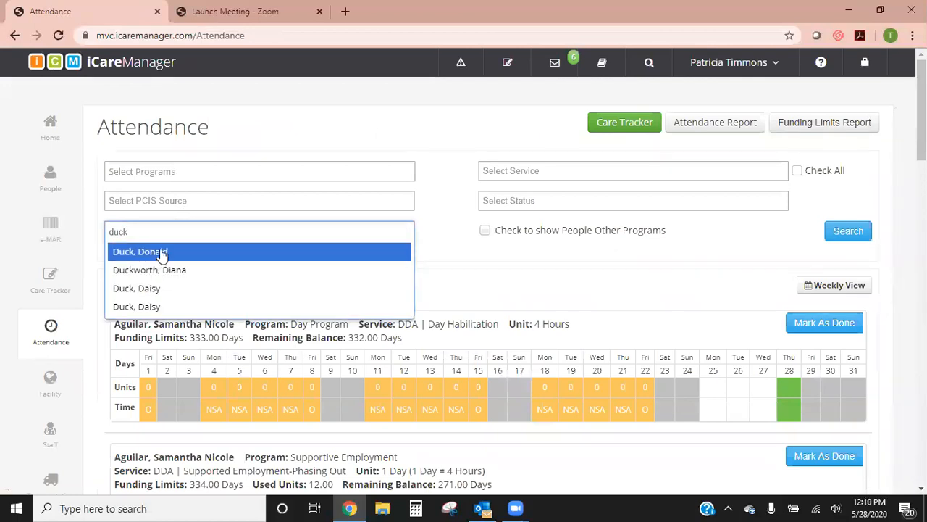
{"action": "left_click", "coordinate": [160, 249]}
{"action": "left_click", "coordinate": [841, 244]}
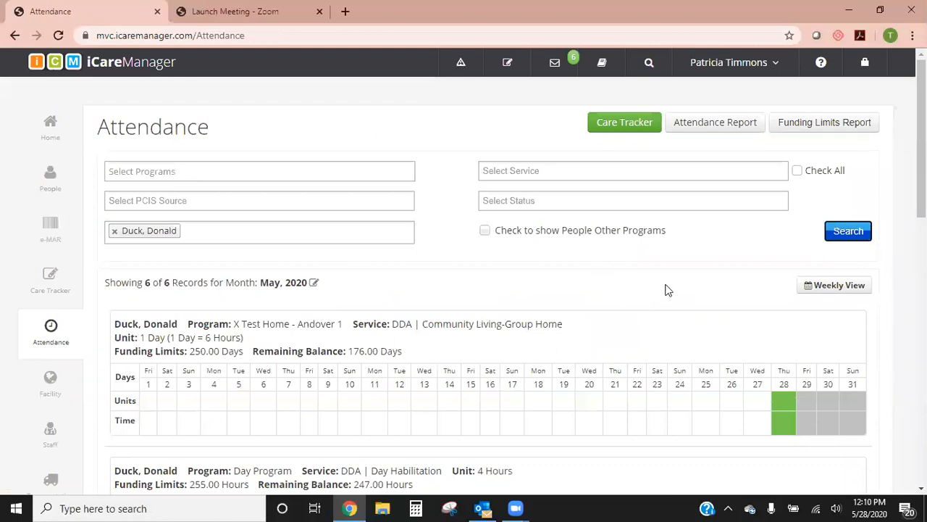
- Review the person's May 2020 attendance records, including the grid for DDA | Respite Care Services-Hour
{"action": "scroll", "coordinate": [666, 283], "scroll_direction": "down", "scroll_amount": 2}
{"action": "scroll", "coordinate": [670, 271], "scroll_direction": "down", "scroll_amount": 9}
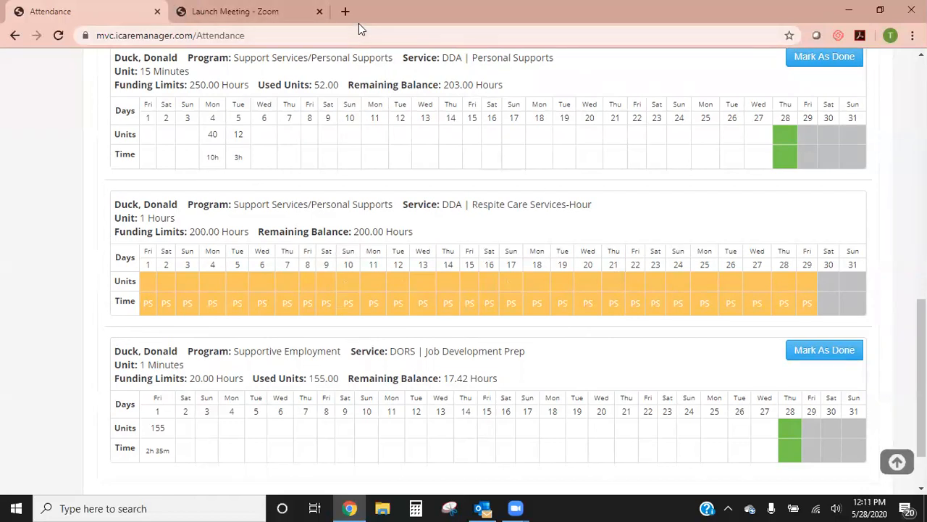
{"action": "scroll", "coordinate": [353, 196], "scroll_direction": "up", "scroll_amount": 5}
{"action": "scroll", "coordinate": [354, 196], "scroll_direction": "up", "scroll_amount": 4}
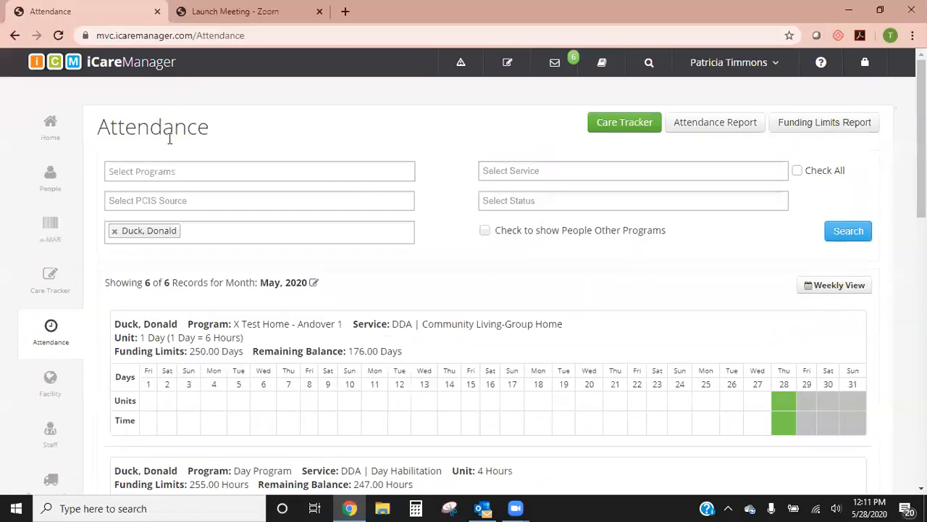
- Return to the person's profile and examine the funding streams of the Supportive Employment program
{"action": "left_click", "coordinate": [52, 129]}
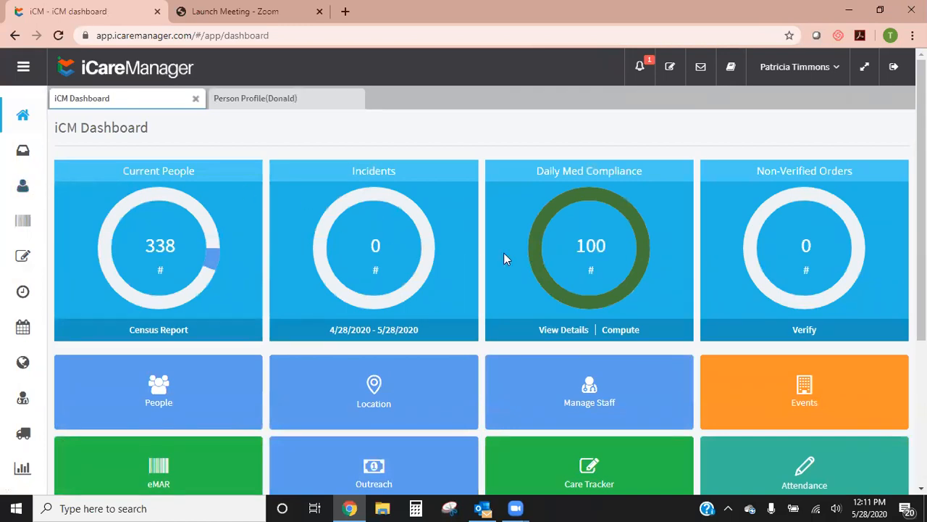
{"action": "left_click", "coordinate": [246, 99]}
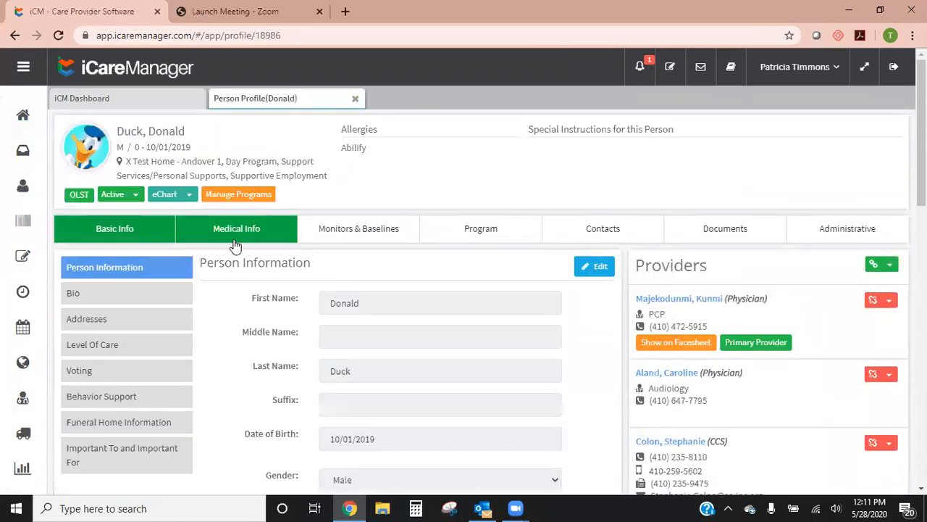
{"action": "left_click", "coordinate": [483, 240]}
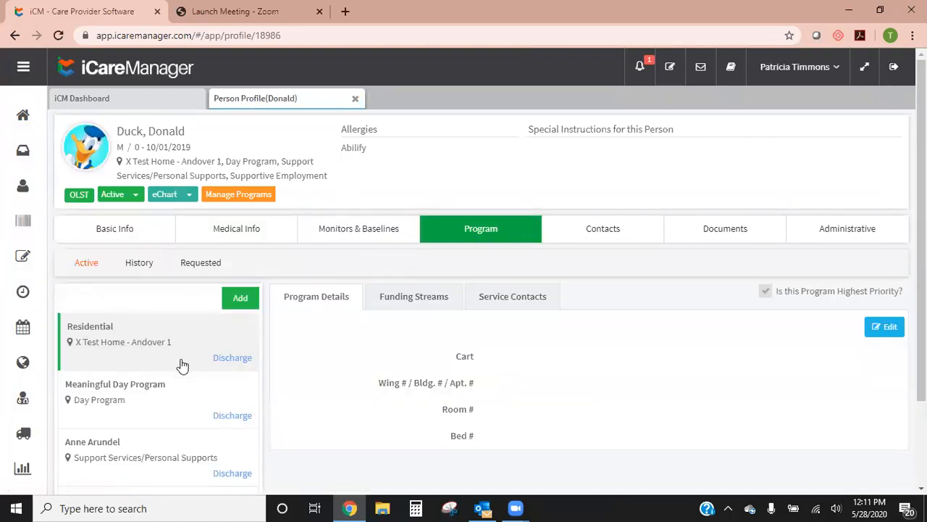
{"action": "scroll", "coordinate": [181, 372], "scroll_direction": "down", "scroll_amount": 1}
{"action": "scroll", "coordinate": [181, 382], "scroll_direction": "down", "scroll_amount": 1}
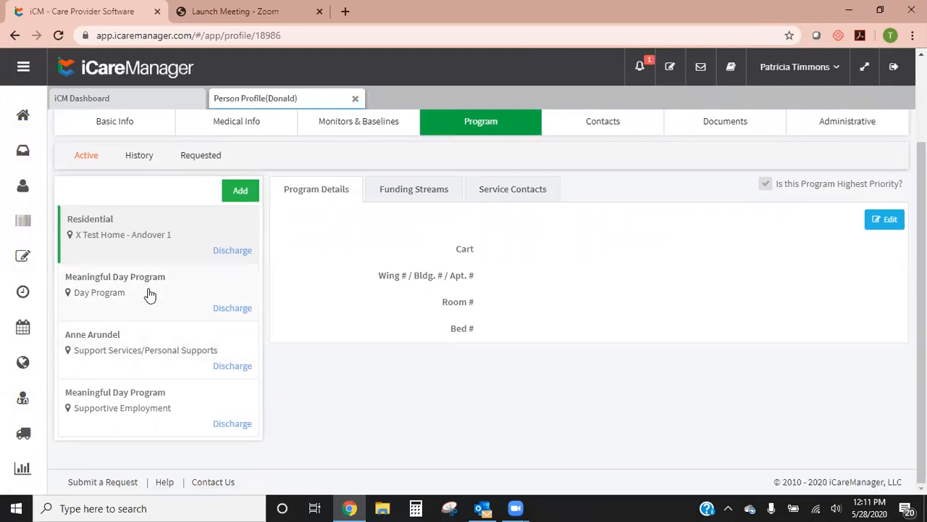
{"action": "left_click", "coordinate": [174, 411]}
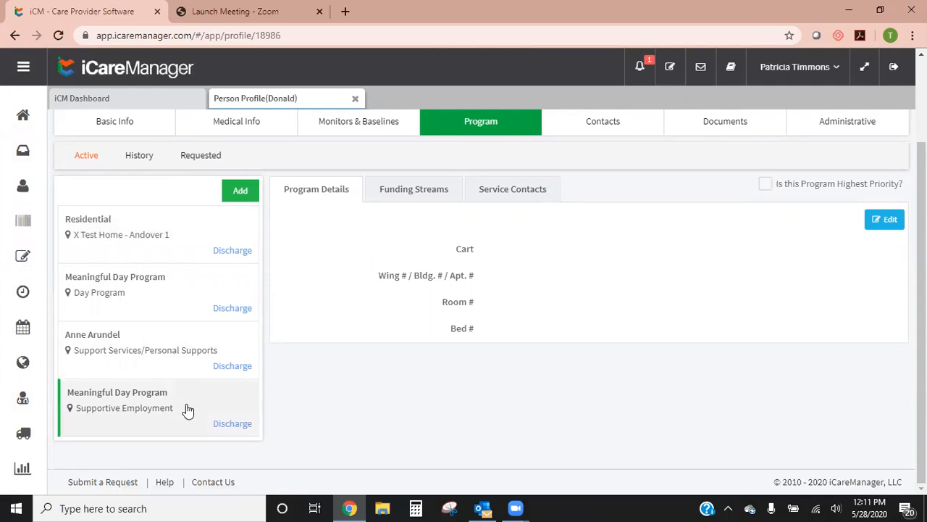
{"action": "left_click", "coordinate": [433, 190]}
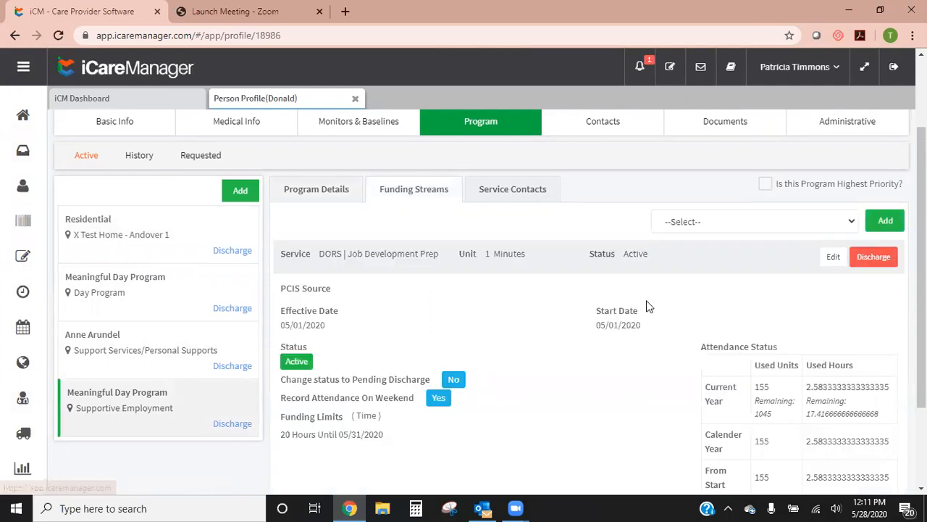
{"action": "scroll", "coordinate": [640, 331], "scroll_direction": "down", "scroll_amount": 2}
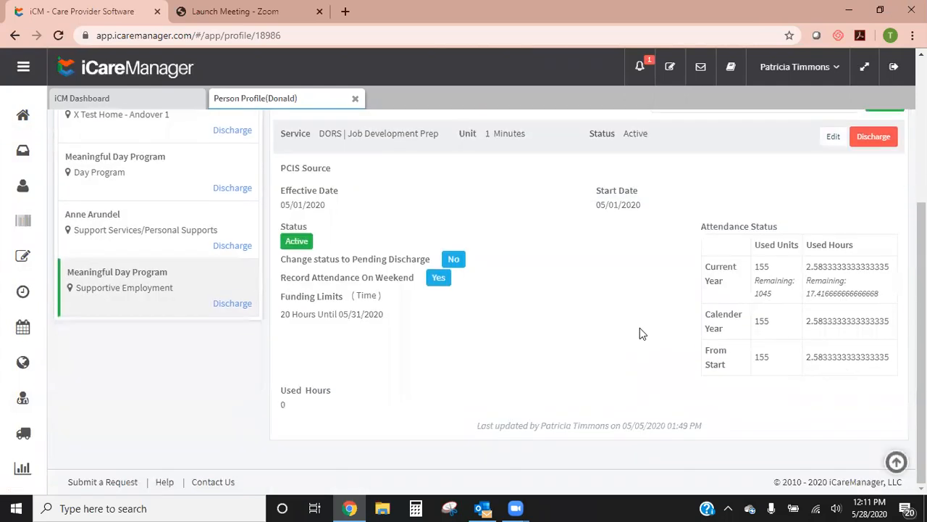
{"action": "scroll", "coordinate": [640, 332], "scroll_direction": "up", "scroll_amount": 1}
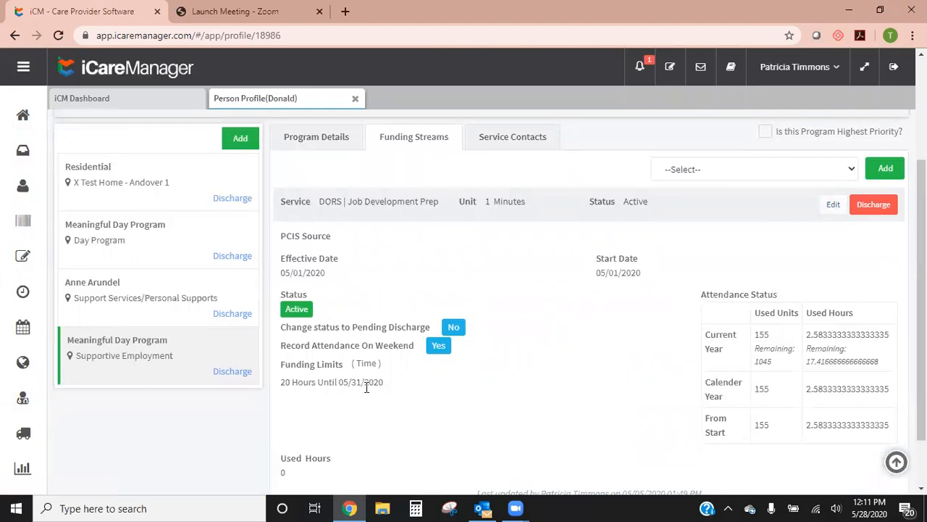
- Open the DORS | Job Development Prep funding stream for editing and look over its dates and funding limit
{"action": "left_click", "coordinate": [833, 204]}
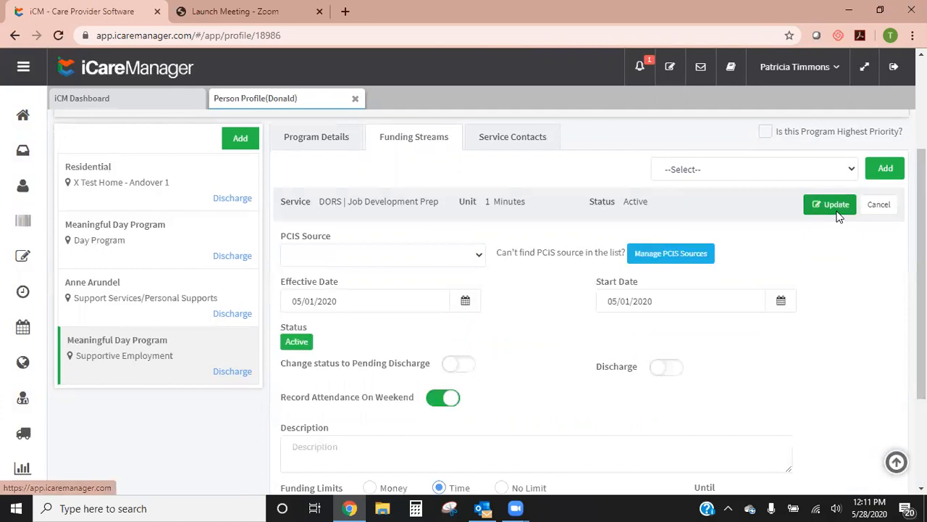
{"action": "scroll", "coordinate": [733, 328], "scroll_direction": "down", "scroll_amount": 2}
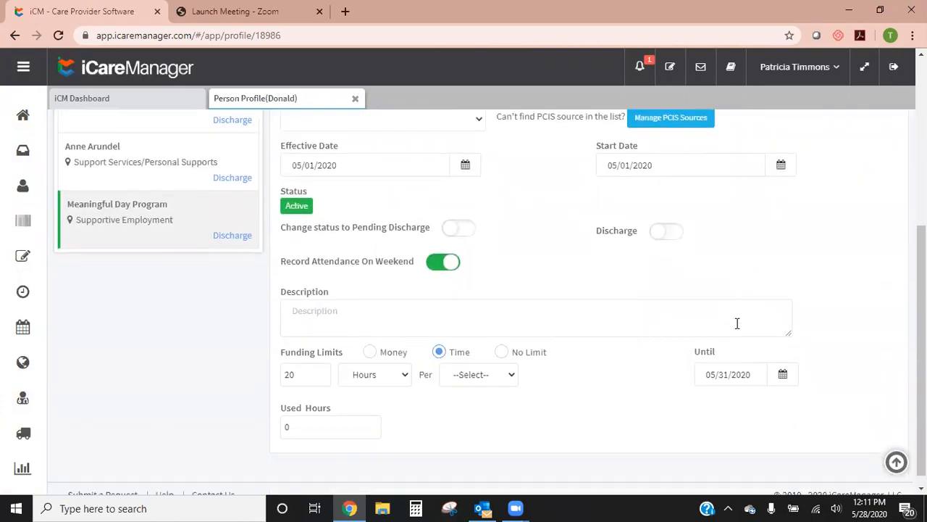
{"action": "scroll", "coordinate": [736, 323], "scroll_direction": "up", "scroll_amount": 1}
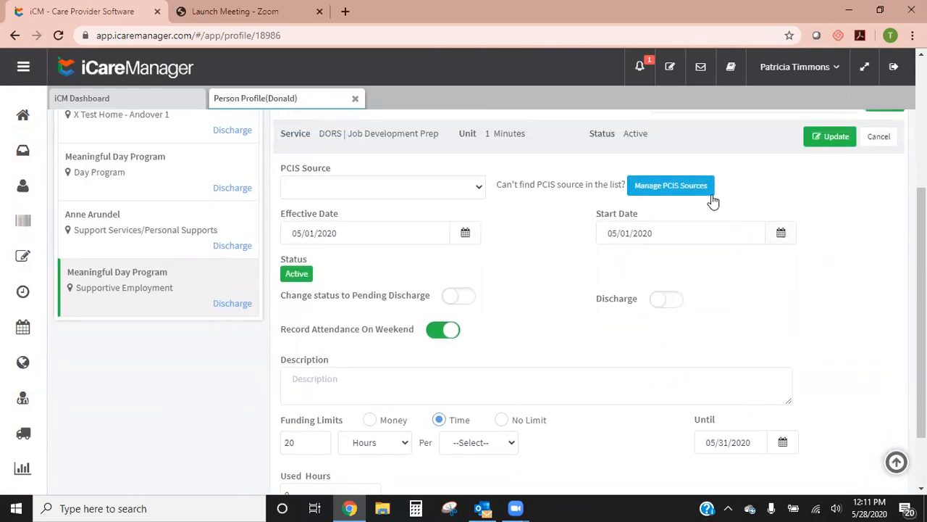
{"action": "scroll", "coordinate": [809, 253], "scroll_direction": "down", "scroll_amount": 2}
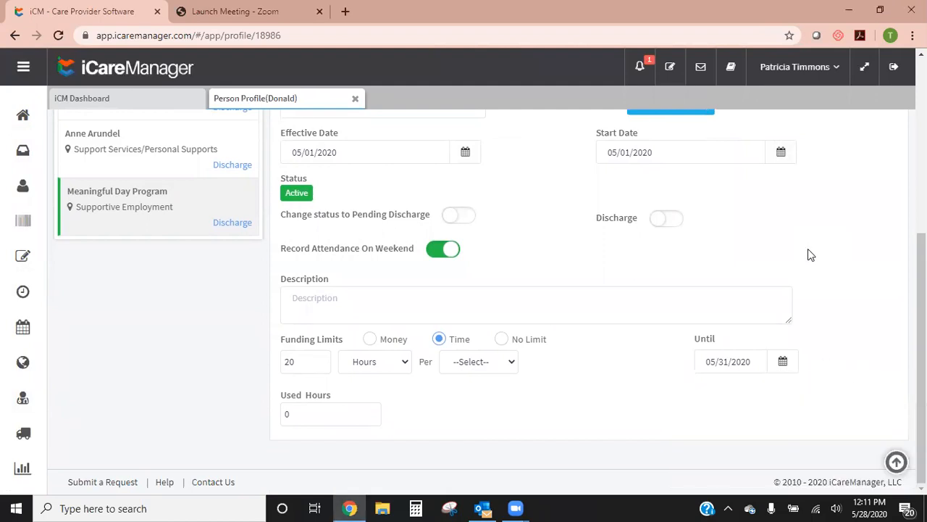
- Turn on discharge for the DORS | Job Development Prep service with discharge date 05/22/2020 and save the update
{"action": "left_click", "coordinate": [667, 219]}
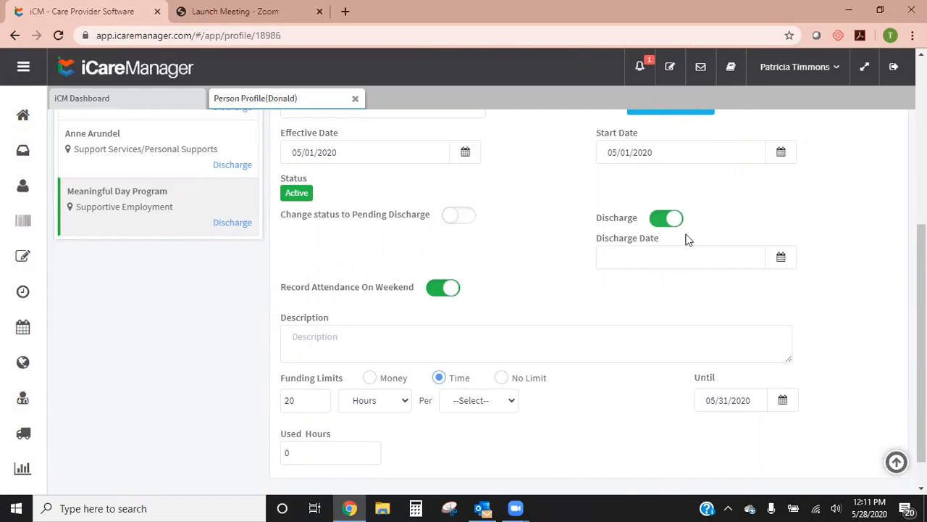
{"action": "left_click", "coordinate": [782, 258]}
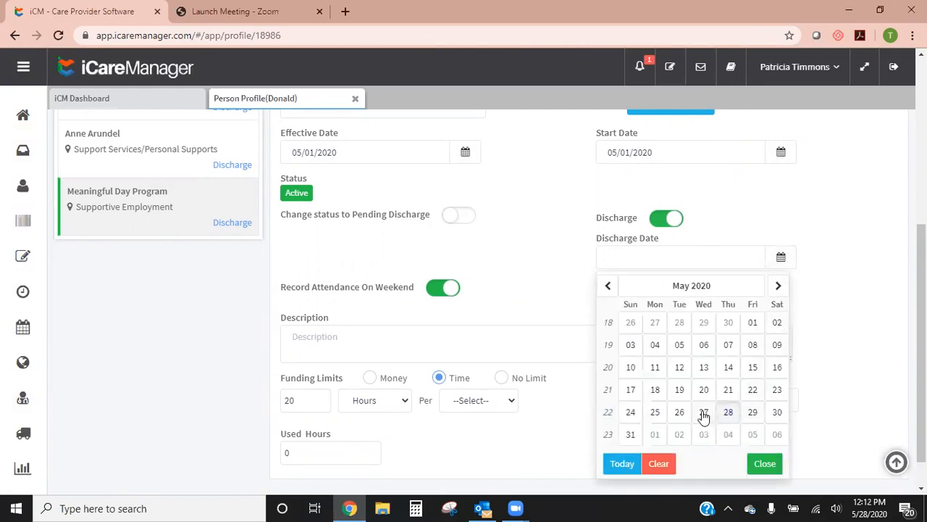
{"action": "left_click", "coordinate": [754, 389]}
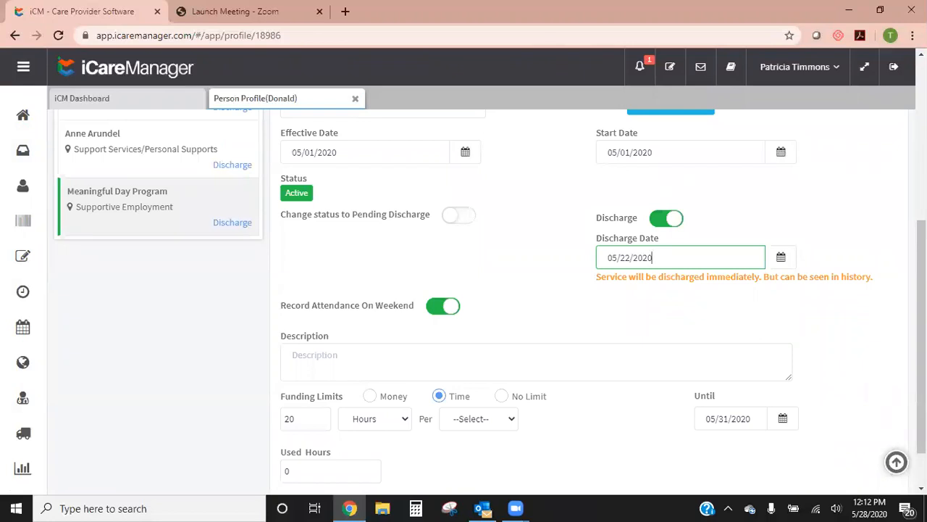
{"action": "scroll", "coordinate": [551, 290], "scroll_direction": "up", "scroll_amount": 1}
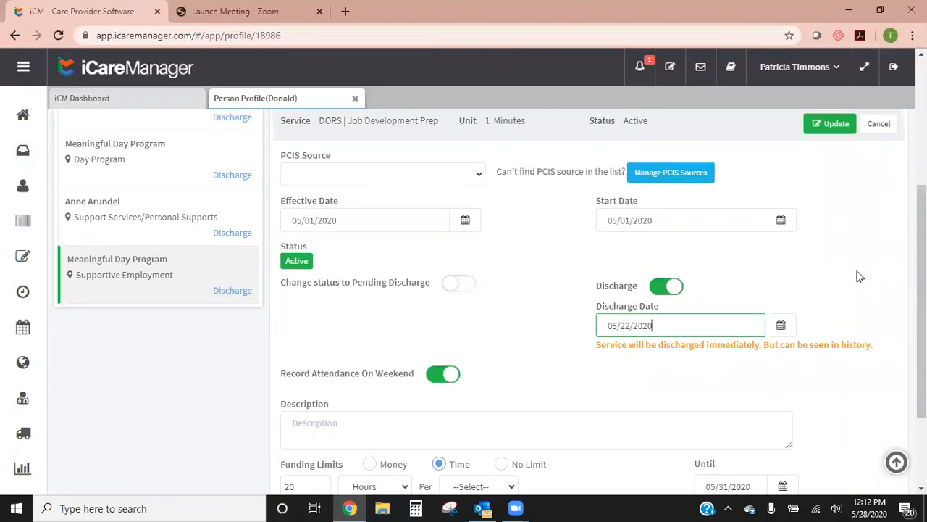
{"action": "scroll", "coordinate": [857, 276], "scroll_direction": "down", "scroll_amount": 1}
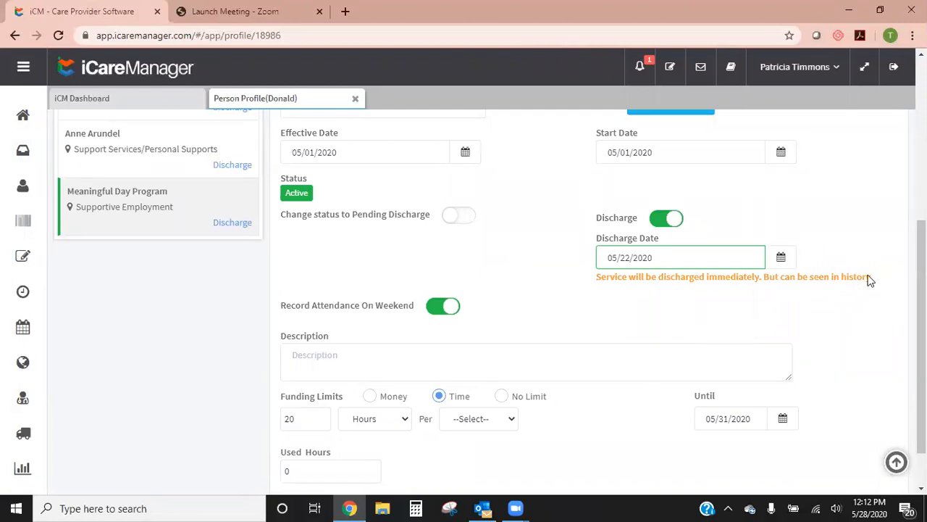
{"action": "scroll", "coordinate": [873, 267], "scroll_direction": "up", "scroll_amount": 2}
{"action": "left_click", "coordinate": [843, 194]}
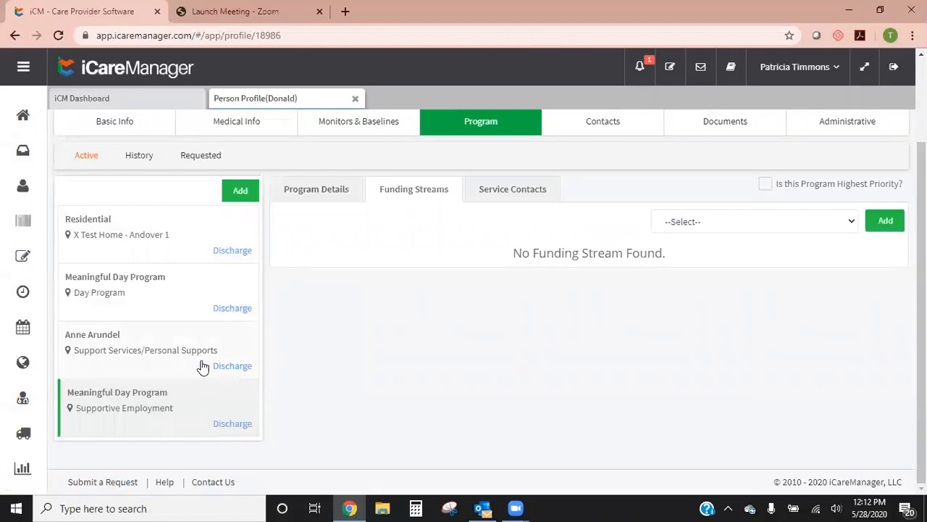
- Display the Residential program's funding streams and list the services that can be added to it
{"action": "left_click", "coordinate": [167, 234]}
{"action": "scroll", "coordinate": [166, 234], "scroll_direction": "down", "scroll_amount": 1}
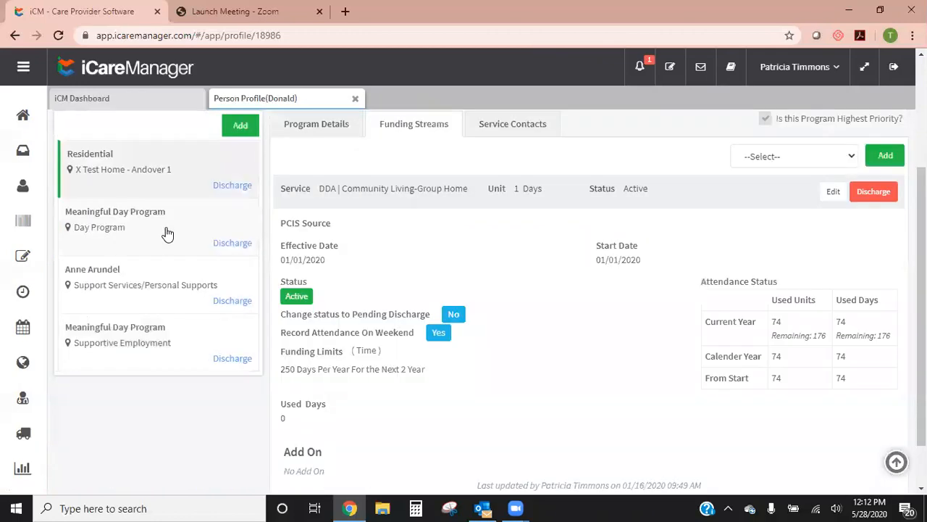
{"action": "left_click", "coordinate": [778, 158]}
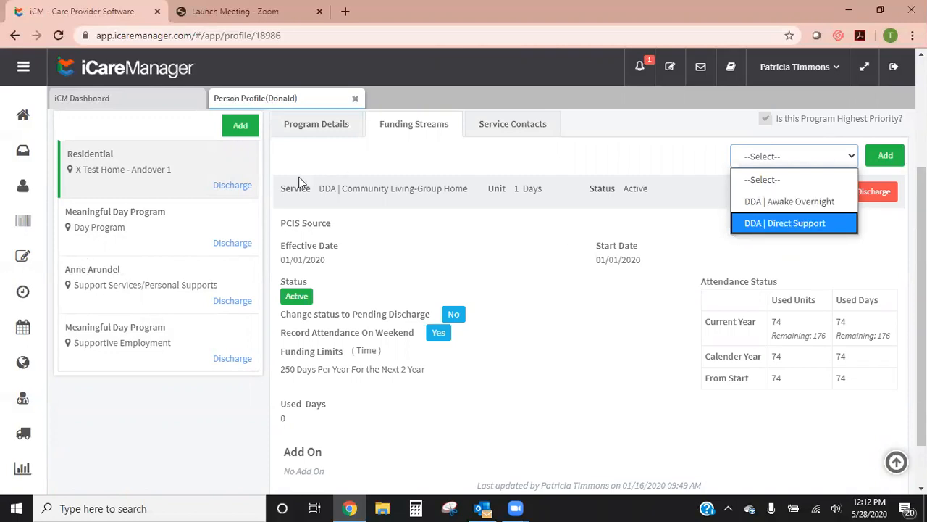
- View the Day Program's funding streams and the services available to add, and return to the Residential program
{"action": "left_click", "coordinate": [131, 244]}
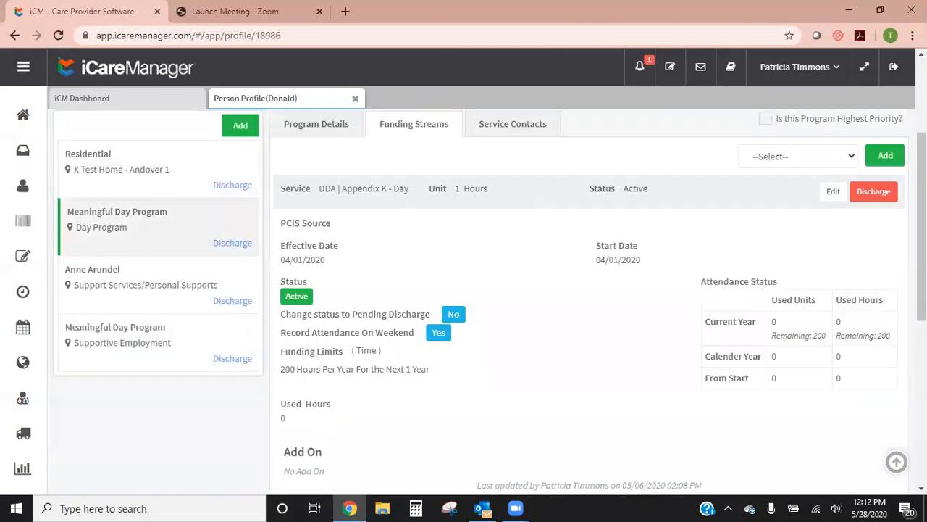
{"action": "left_click", "coordinate": [815, 166]}
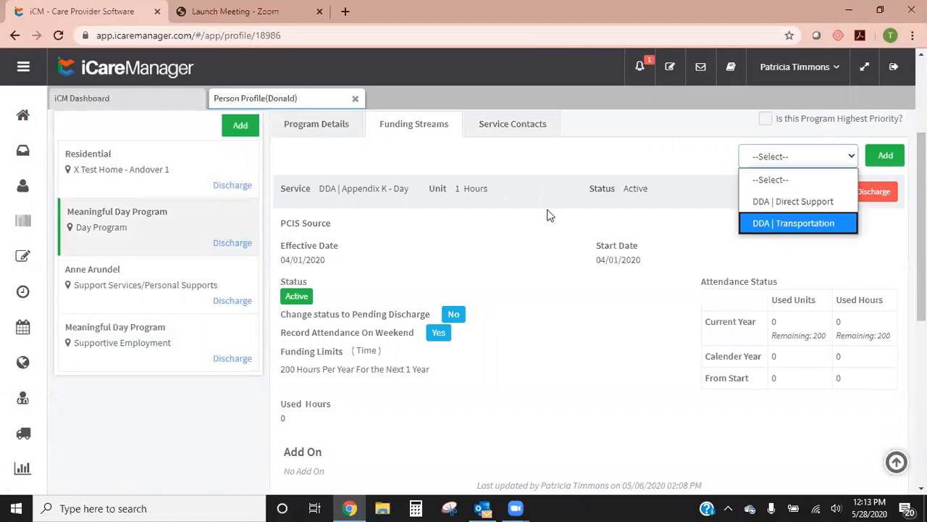
{"action": "left_click", "coordinate": [547, 164]}
{"action": "scroll", "coordinate": [304, 250], "scroll_direction": "up", "scroll_amount": 1}
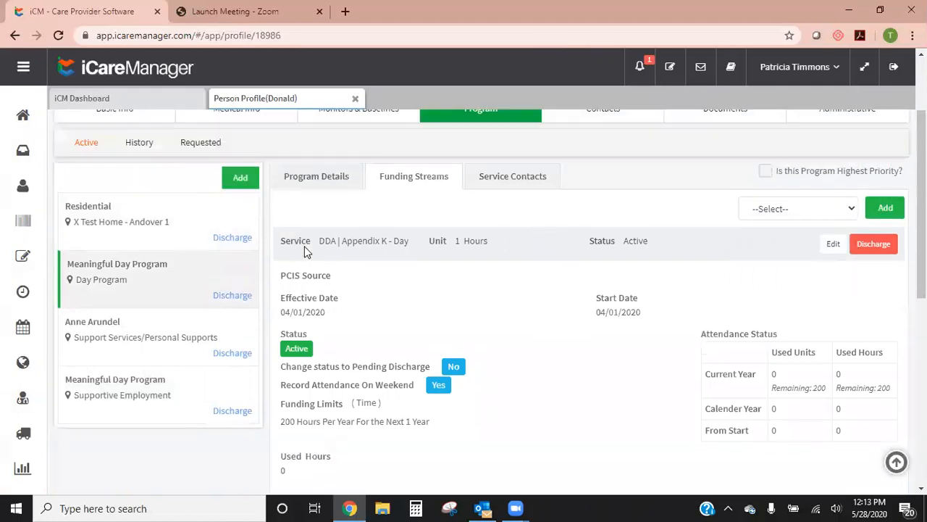
{"action": "left_click", "coordinate": [147, 246]}
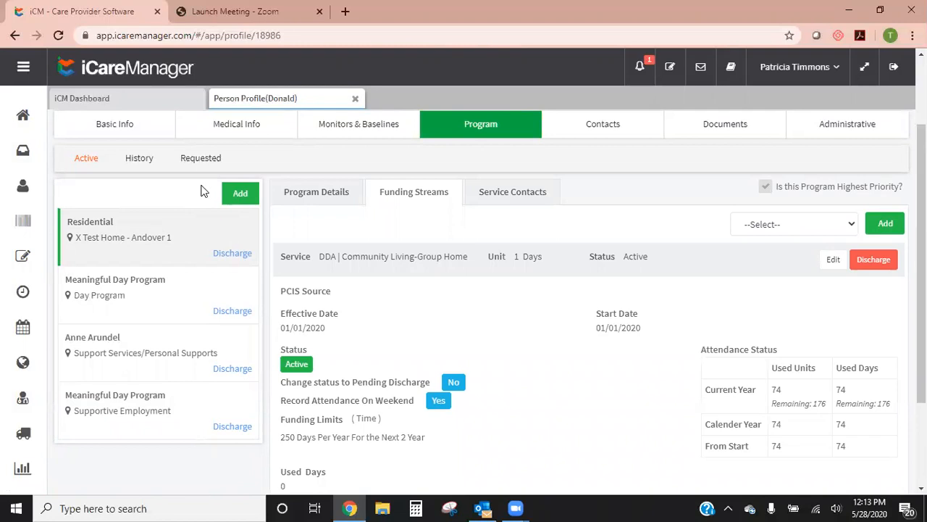
- Start adding a program and expand Bello Machre, Anne Arundel with its Meaningful Day Program, and Carroll County in the program tree
{"action": "left_click", "coordinate": [248, 201]}
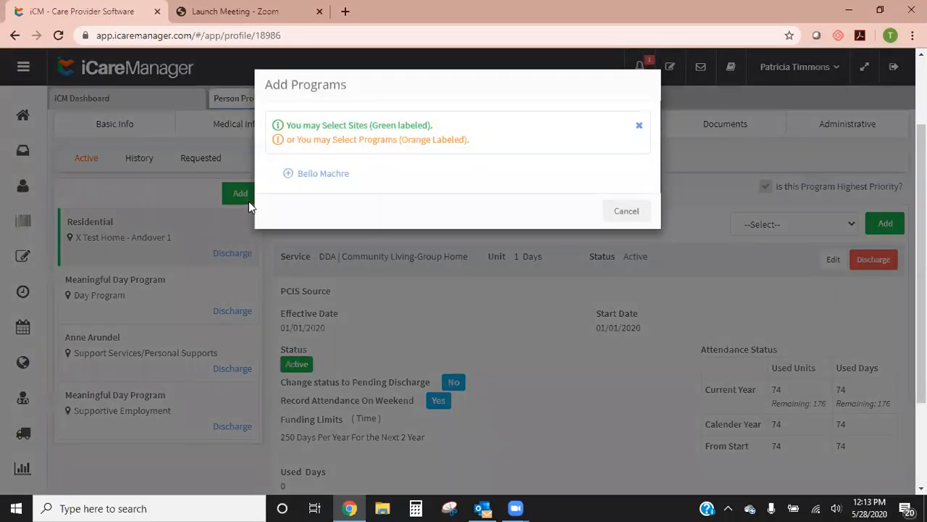
{"action": "left_click", "coordinate": [288, 177]}
{"action": "left_click", "coordinate": [292, 192]}
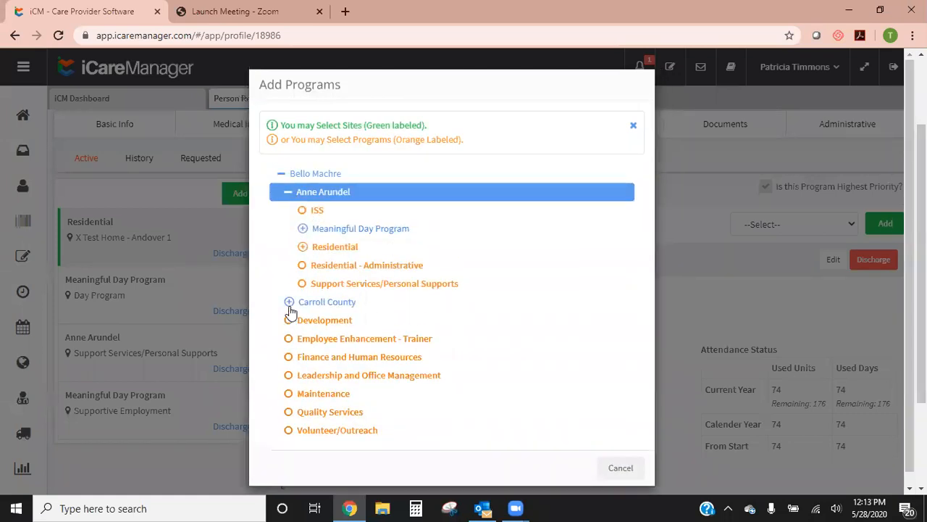
{"action": "left_click", "coordinate": [290, 304]}
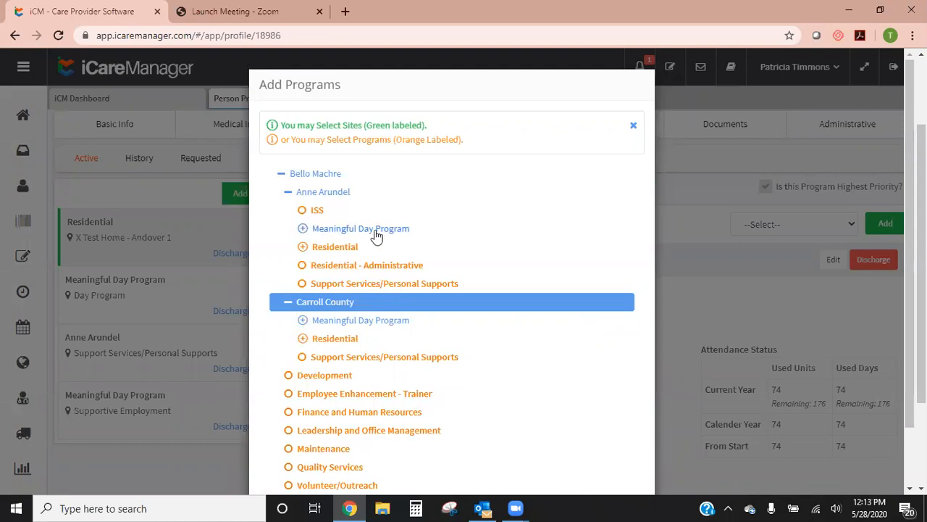
{"action": "left_click", "coordinate": [304, 231]}
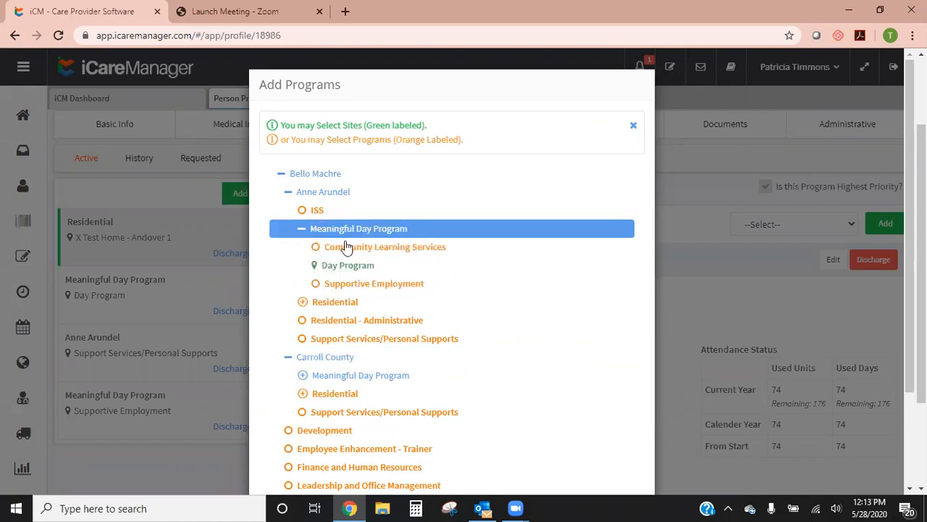
- Try selecting Supportive Employment, Day Program, Community Learning Services and ISS under Anne Arundel as the program to add
{"action": "left_click", "coordinate": [391, 285]}
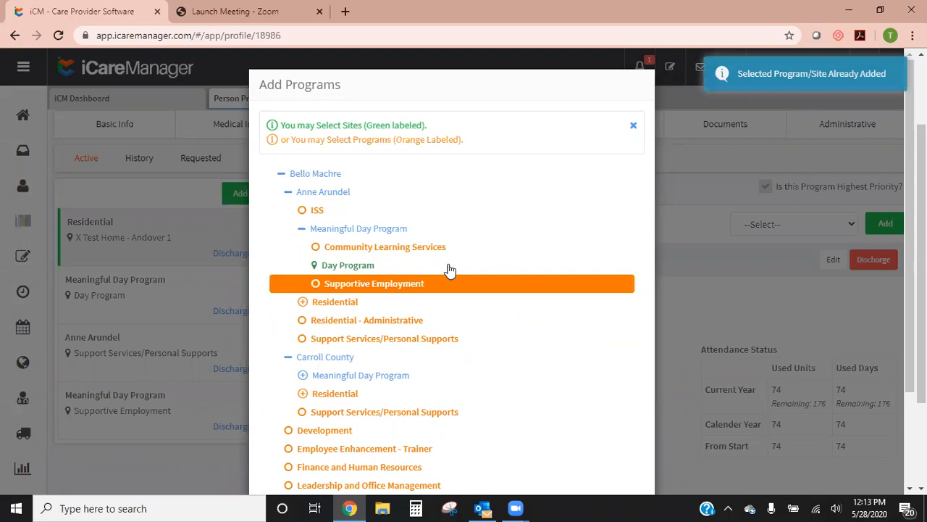
{"action": "left_click", "coordinate": [337, 265]}
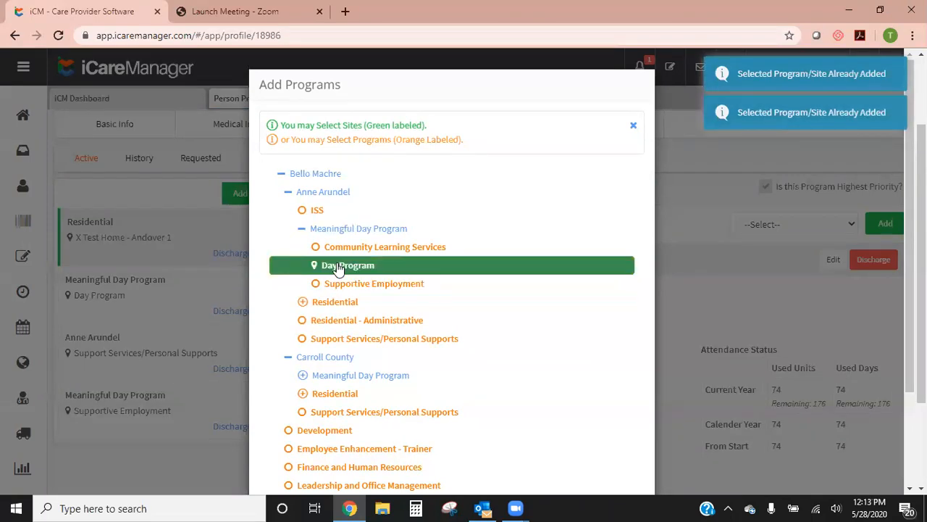
{"action": "left_click", "coordinate": [402, 250]}
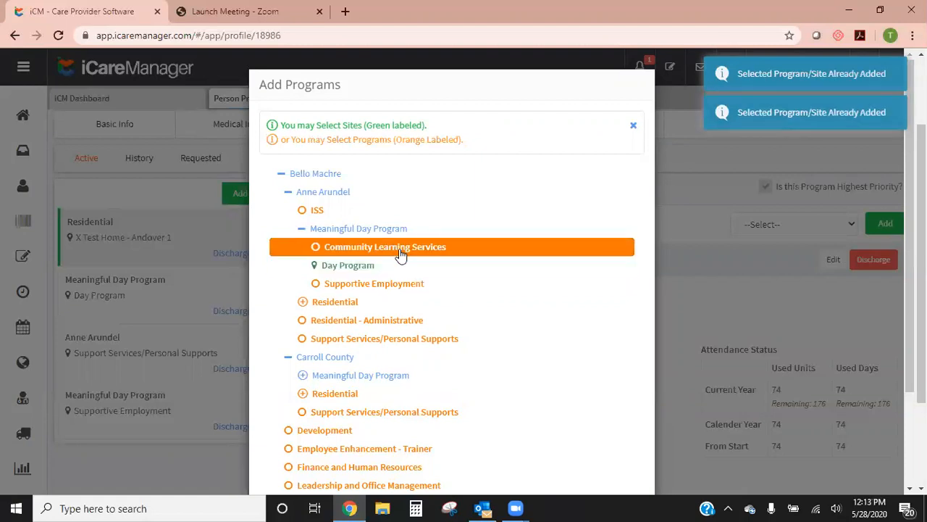
{"action": "left_click", "coordinate": [456, 210]}
- Add Carroll County's Support Services/Personal Supports program to the person's profile
{"action": "scroll", "coordinate": [496, 265], "scroll_direction": "down", "scroll_amount": 3}
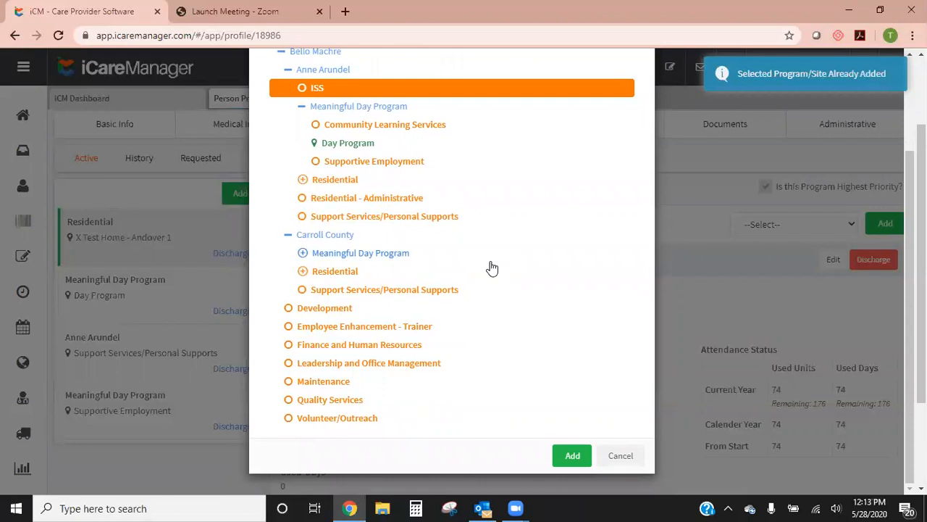
{"action": "left_click", "coordinate": [433, 289]}
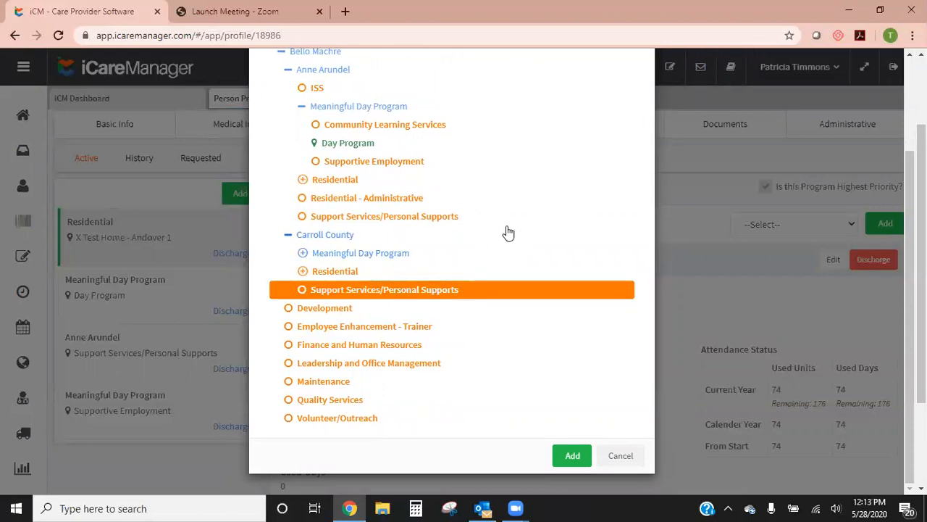
{"action": "scroll", "coordinate": [505, 232], "scroll_direction": "up", "scroll_amount": 1}
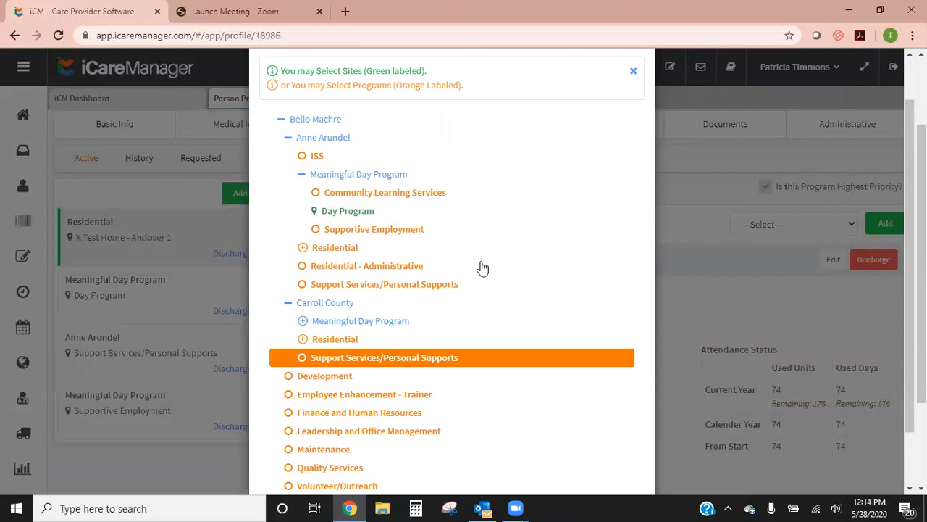
{"action": "scroll", "coordinate": [522, 258], "scroll_direction": "down", "scroll_amount": 1}
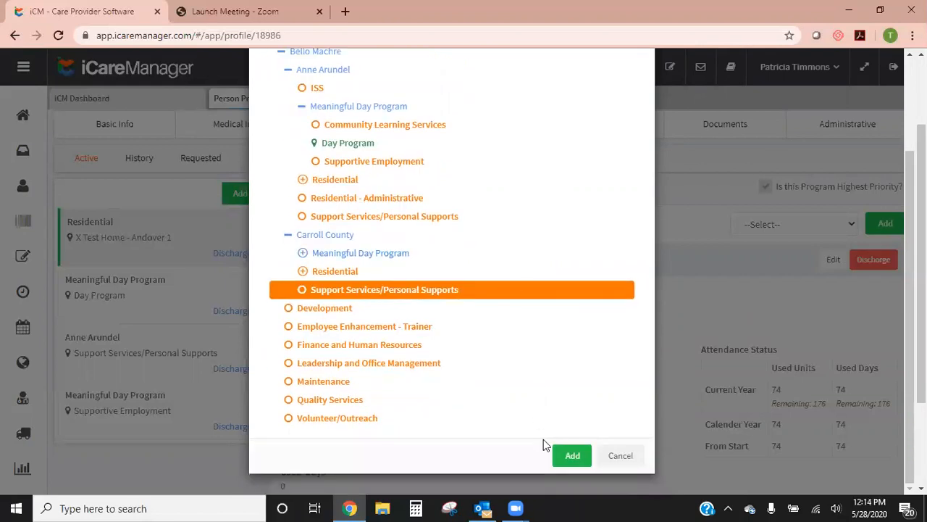
{"action": "left_click", "coordinate": [573, 455]}
- Add a DDA | Personal Supports funding stream to the Carroll County Support Services/Personal Supports program
{"action": "scroll", "coordinate": [213, 347], "scroll_direction": "down", "scroll_amount": 1}
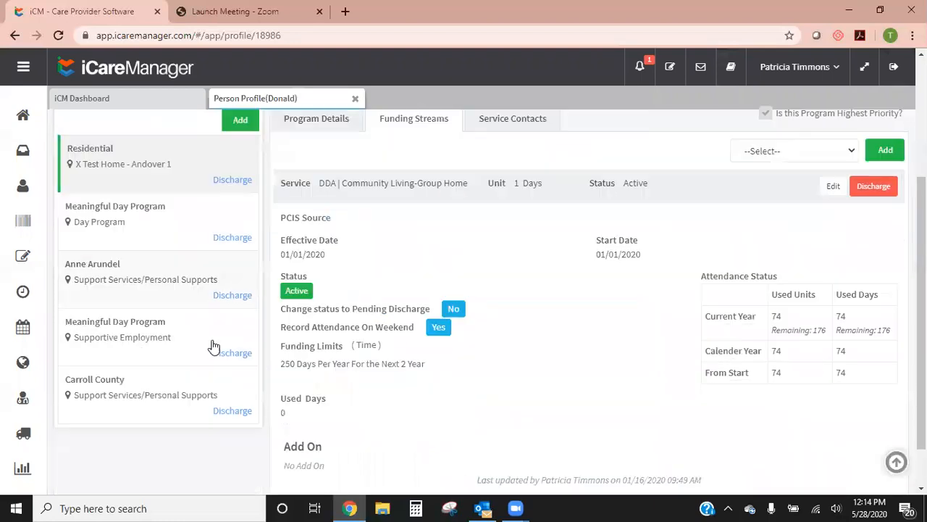
{"action": "scroll", "coordinate": [214, 347], "scroll_direction": "down", "scroll_amount": 1}
{"action": "left_click", "coordinate": [99, 347]}
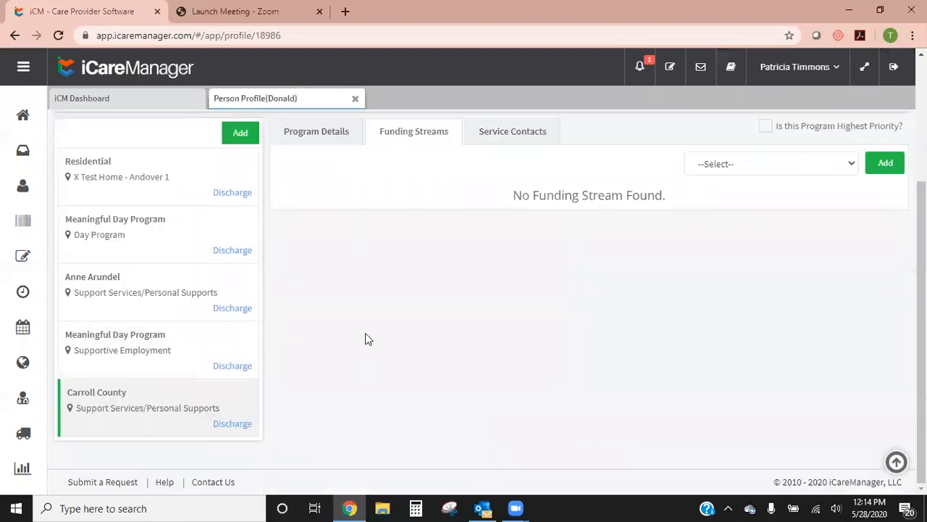
{"action": "left_click", "coordinate": [742, 172]}
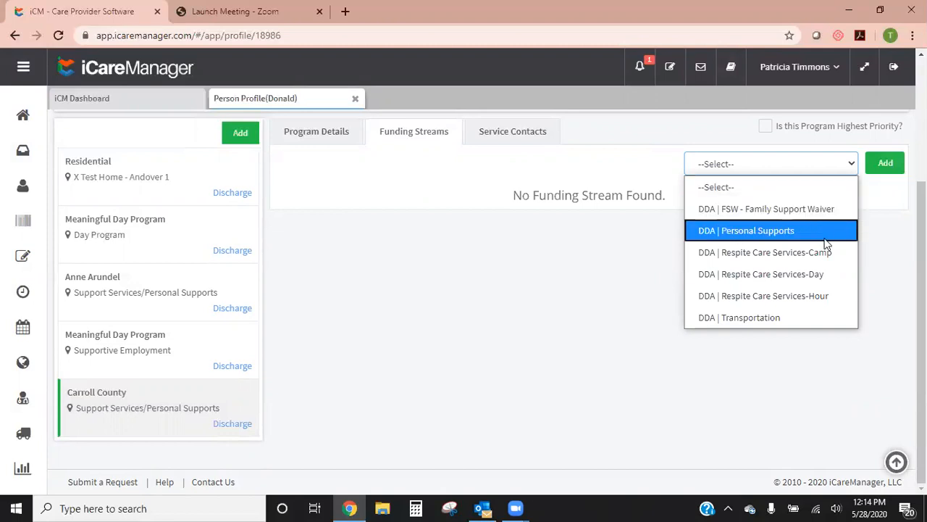
{"action": "left_click", "coordinate": [790, 232]}
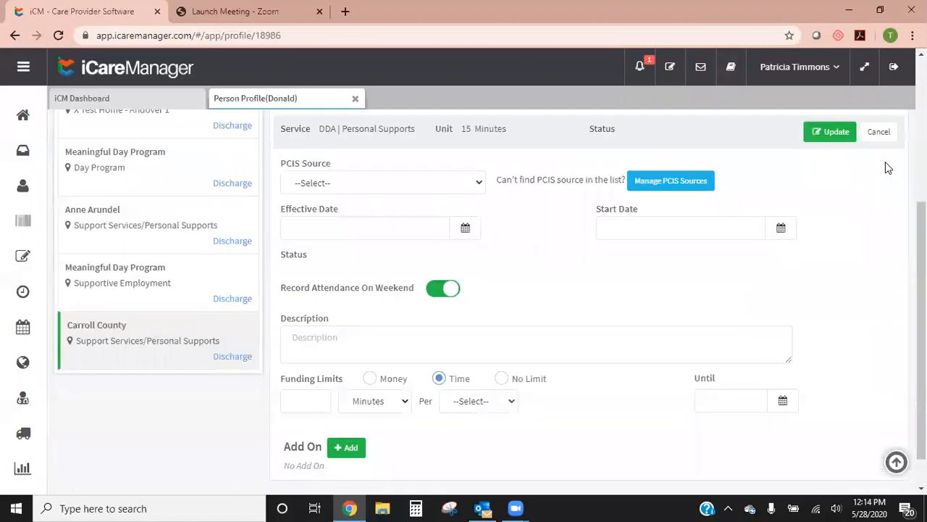
- Look over the new funding stream's description, funding limit period options and Until date calendar without entering values
{"action": "scroll", "coordinate": [569, 250], "scroll_direction": "down", "scroll_amount": 1}
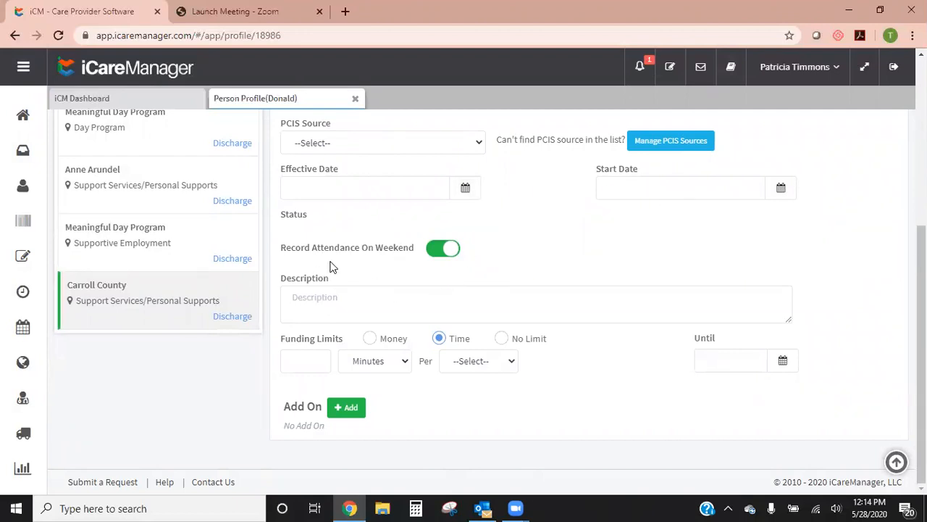
{"action": "left_click", "coordinate": [319, 297]}
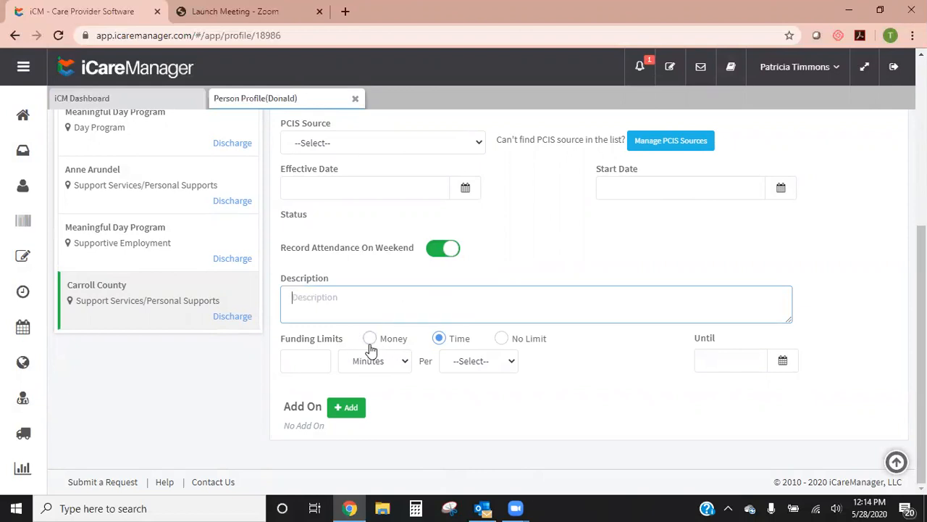
{"action": "left_click", "coordinate": [477, 367]}
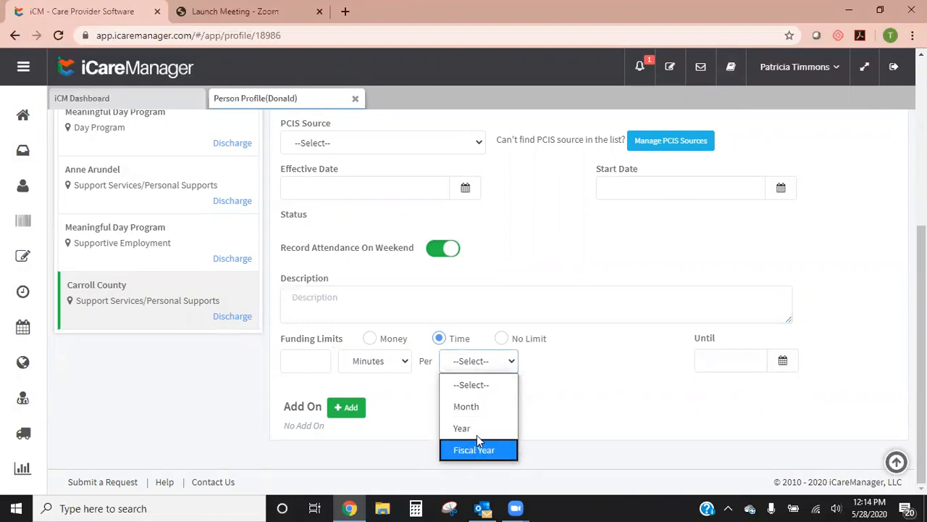
{"action": "left_click", "coordinate": [539, 421]}
{"action": "scroll", "coordinate": [665, 388], "scroll_direction": "up", "scroll_amount": 1}
{"action": "scroll", "coordinate": [667, 394], "scroll_direction": "down", "scroll_amount": 1}
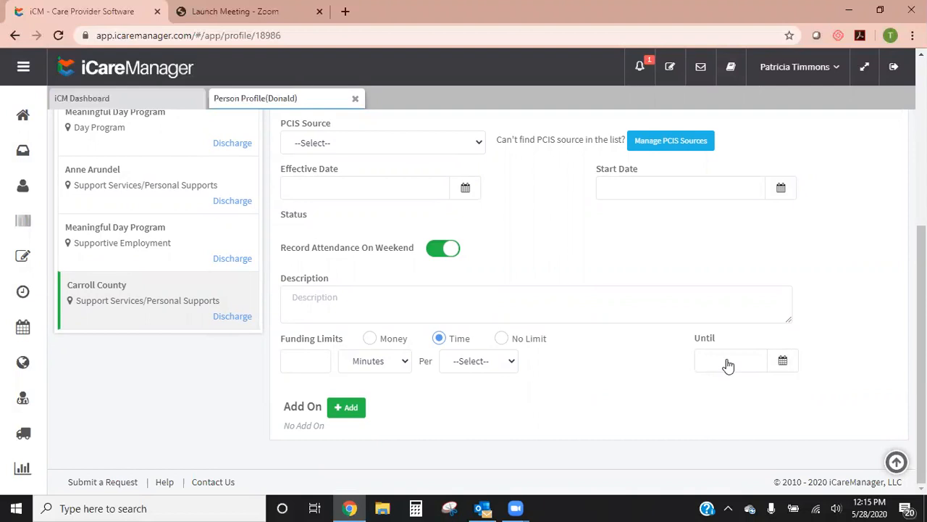
{"action": "left_click", "coordinate": [783, 362]}
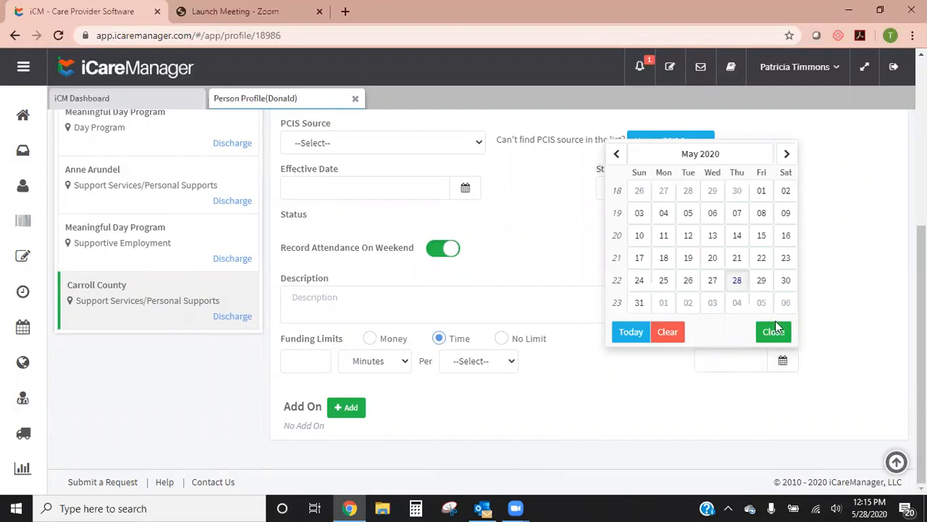
{"action": "left_click", "coordinate": [852, 245]}
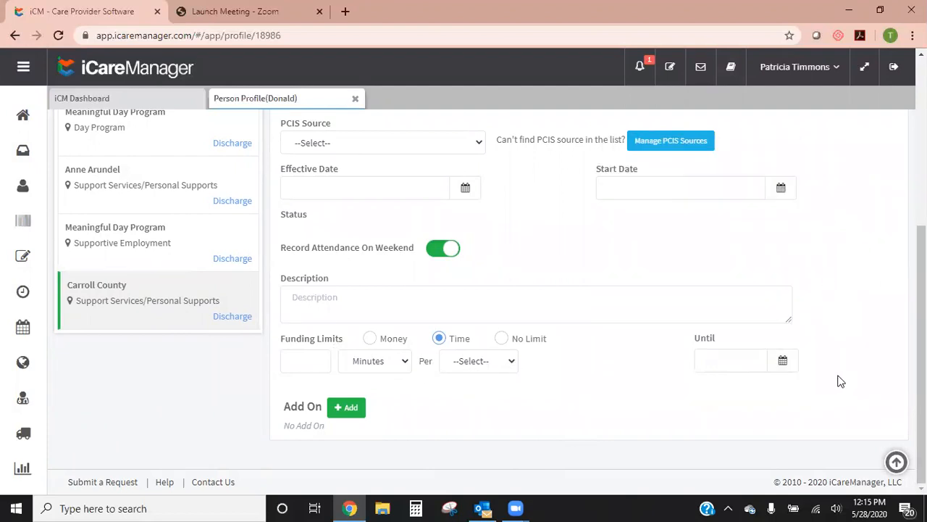
- Cancel editing the DDA | Personal Supports funding stream and review its summary
{"action": "scroll", "coordinate": [839, 380], "scroll_direction": "up", "scroll_amount": 2}
{"action": "scroll", "coordinate": [872, 305], "scroll_direction": "up", "scroll_amount": 1}
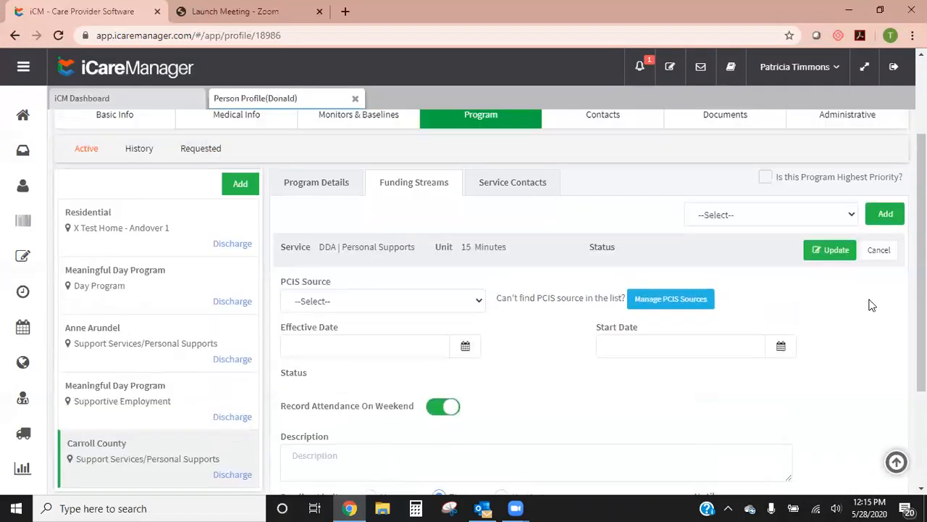
{"action": "scroll", "coordinate": [872, 305], "scroll_direction": "up", "scroll_amount": 1}
{"action": "left_click", "coordinate": [876, 296]}
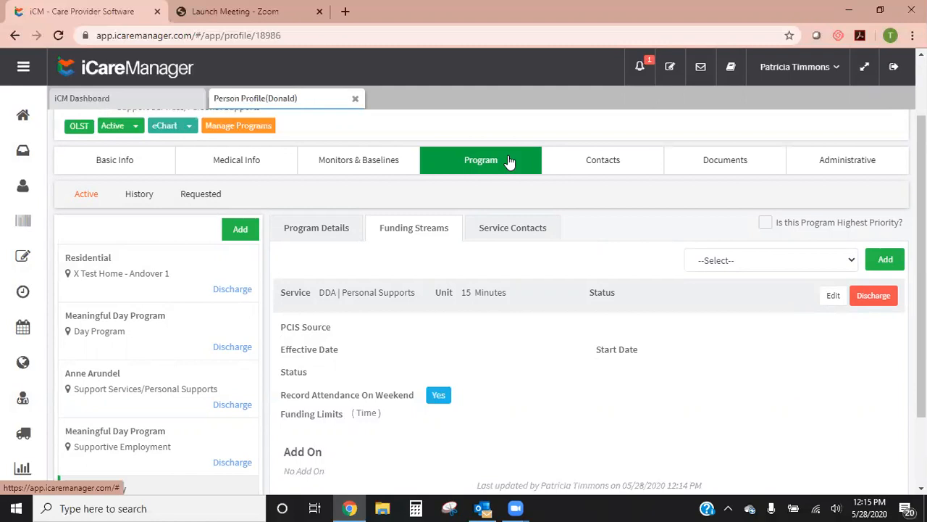
{"action": "scroll", "coordinate": [508, 341], "scroll_direction": "down", "scroll_amount": 2}
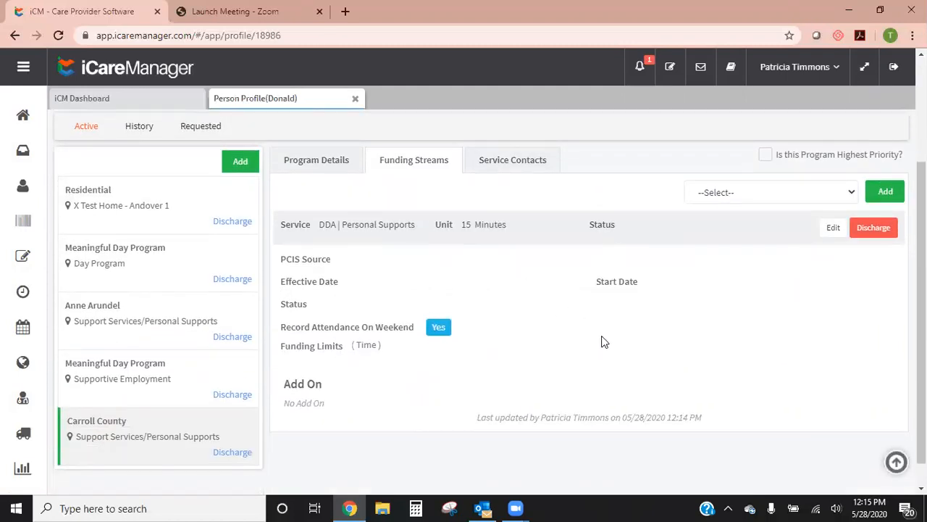
{"action": "scroll", "coordinate": [600, 337], "scroll_direction": "up", "scroll_amount": 2}
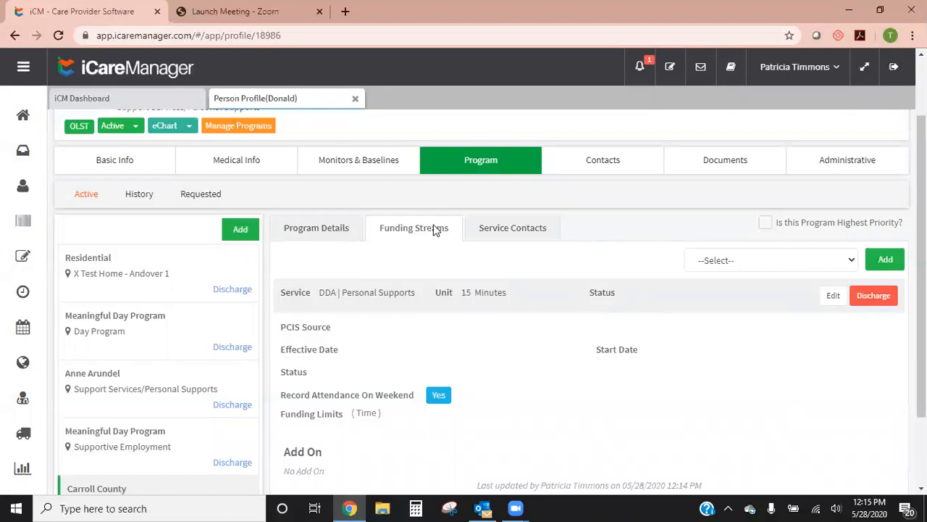